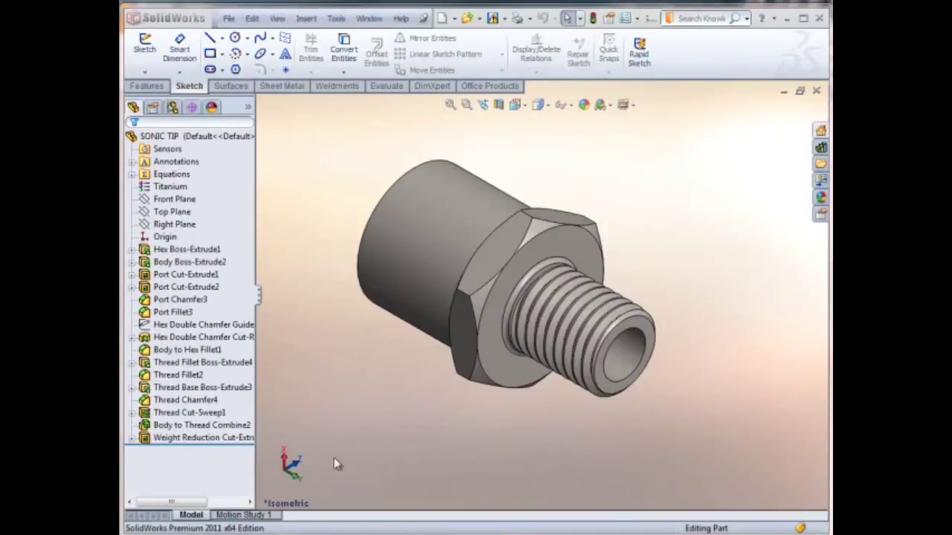
Select the Weight Reduction Cut-Extrude feature in the FeatureManager tree.
{"action": "left_click", "coordinate": [209, 439]}
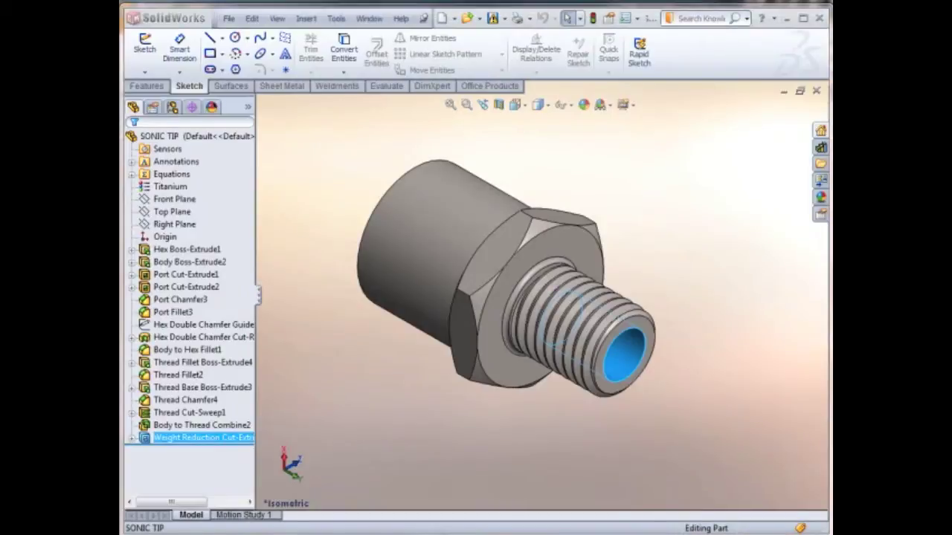
Set document units to Custom, with mass in grams and .12345678 mass-property length decimals.
{"action": "left_click", "coordinate": [624, 18]}
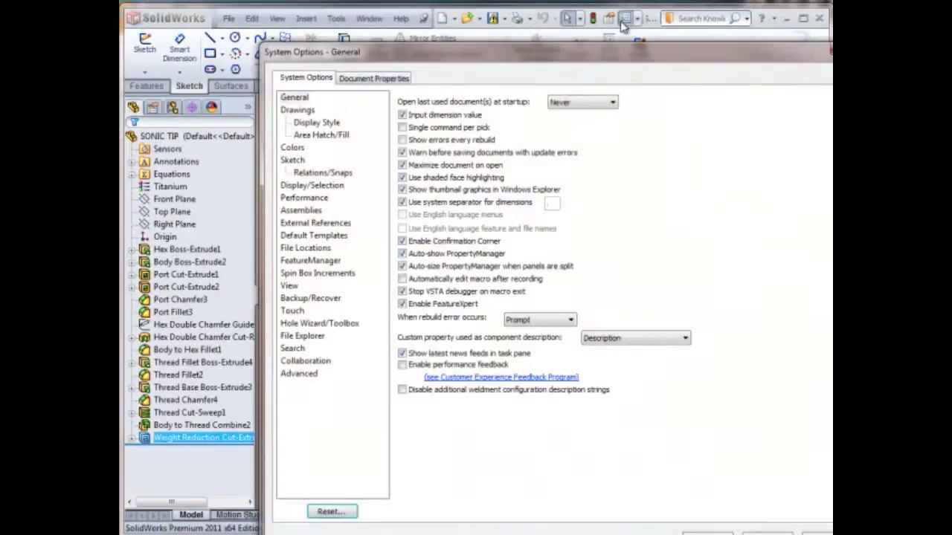
{"action": "left_click_drag", "start_coordinate": [439, 56], "coordinate": [335, 11]}
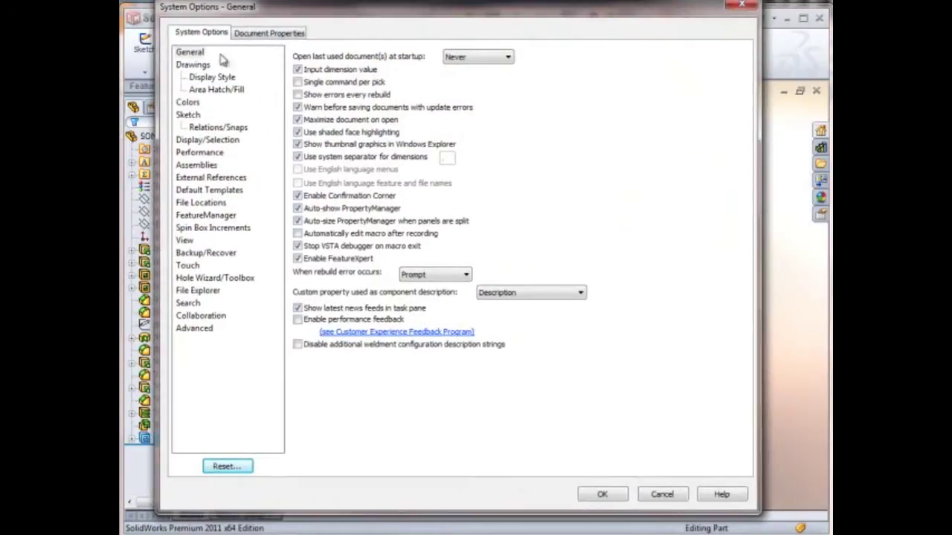
{"action": "left_click", "coordinate": [246, 39]}
{"action": "left_click", "coordinate": [183, 140]}
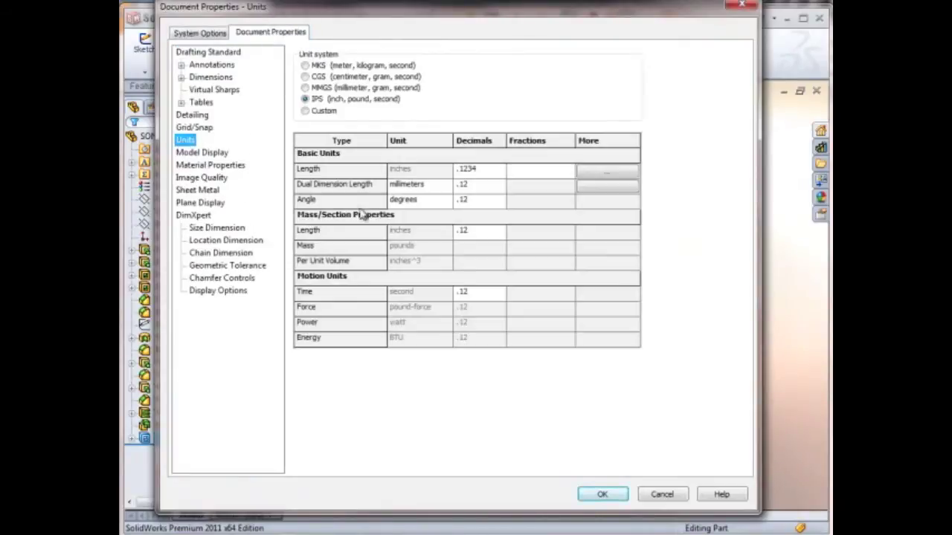
{"action": "left_click", "coordinate": [497, 235]}
{"action": "left_click", "coordinate": [500, 232]}
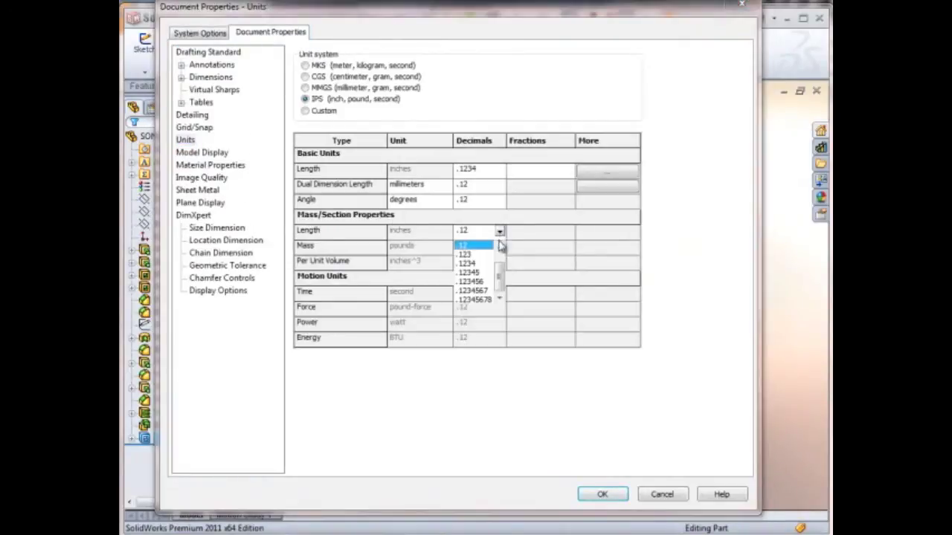
{"action": "left_click", "coordinate": [485, 299]}
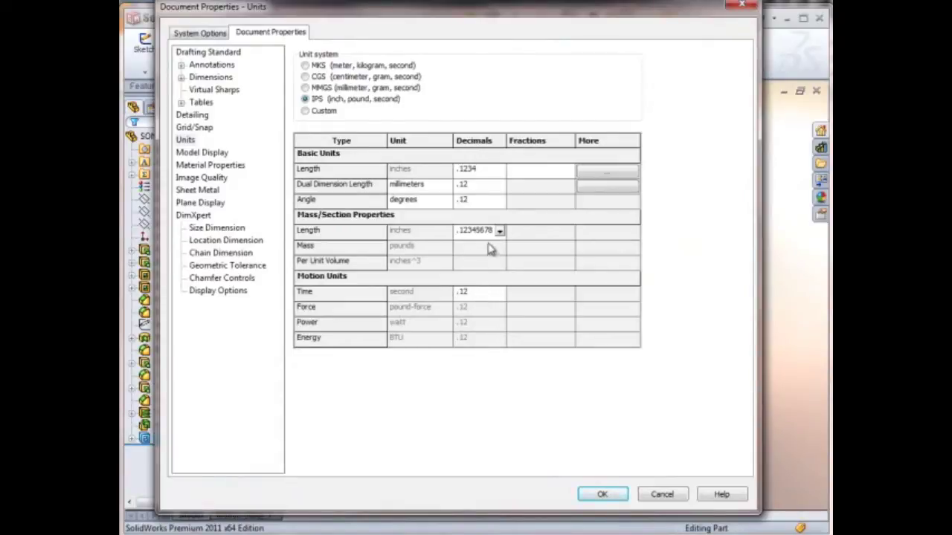
{"action": "left_click", "coordinate": [305, 110]}
{"action": "left_click", "coordinate": [440, 247]}
{"action": "left_click", "coordinate": [444, 248]}
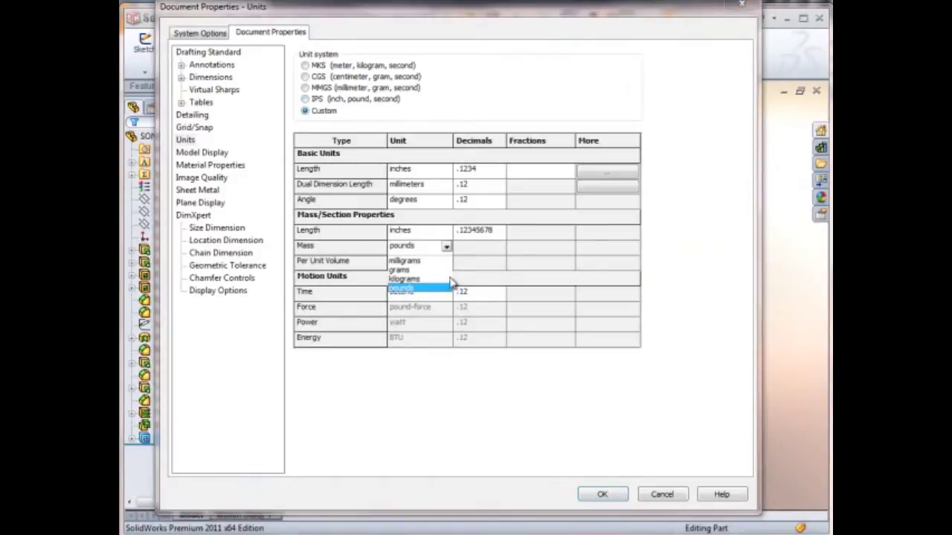
{"action": "left_click", "coordinate": [421, 269]}
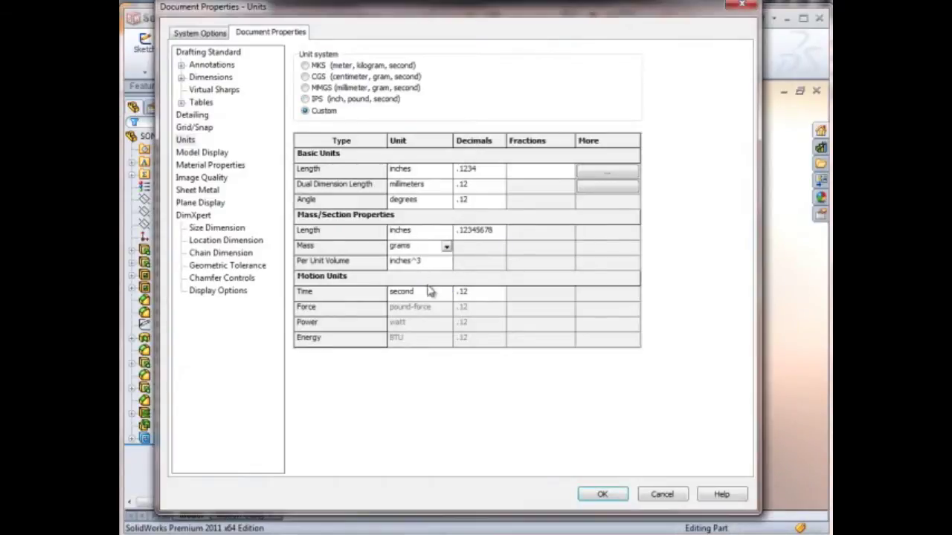
{"action": "left_click", "coordinate": [603, 496]}
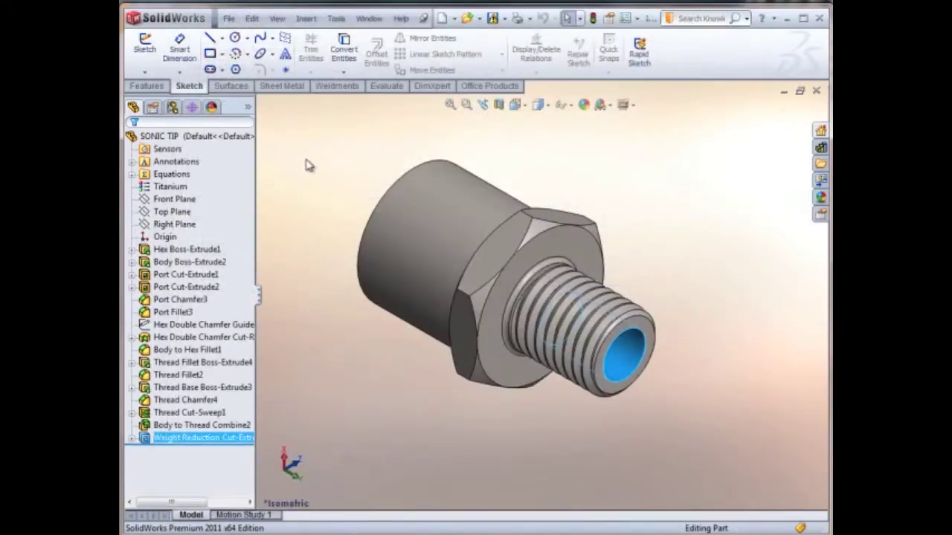
Add a configuration-specific custom property Weight linked to the part's Mass.
{"action": "left_click", "coordinate": [228, 19]}
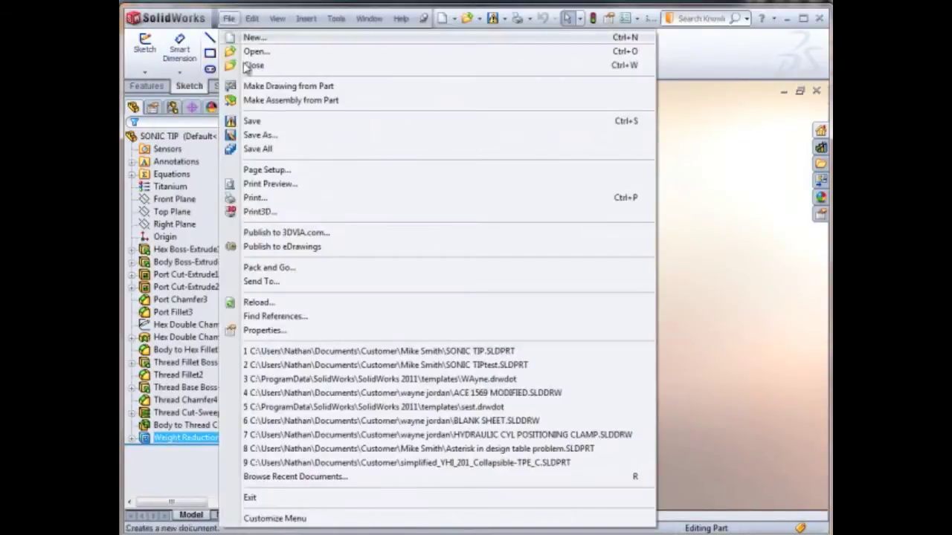
{"action": "left_click", "coordinate": [274, 330]}
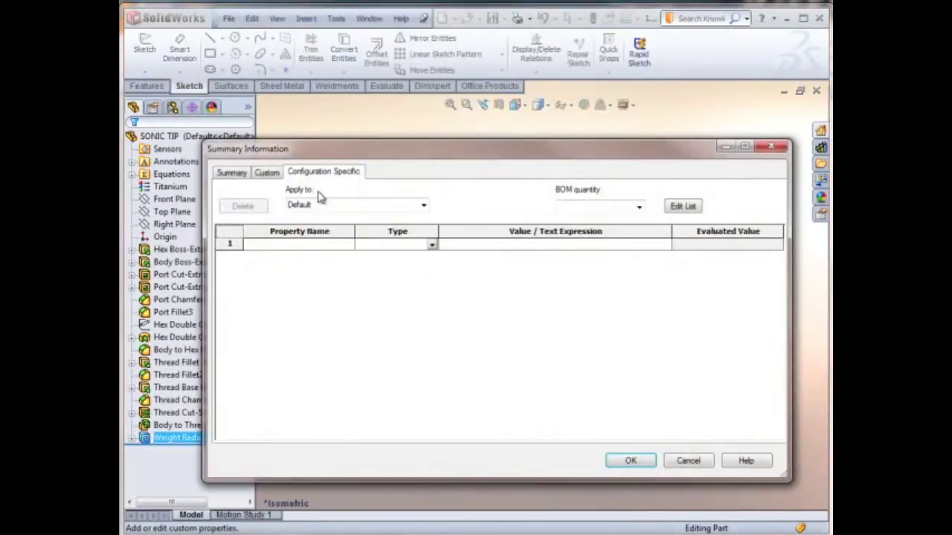
{"action": "left_click", "coordinate": [343, 245]}
{"action": "left_click", "coordinate": [346, 244]}
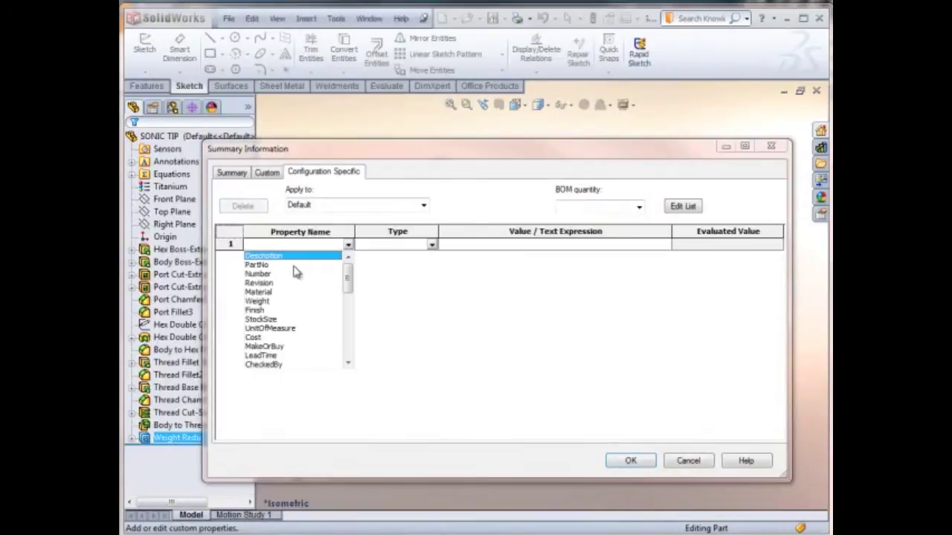
{"action": "left_click", "coordinate": [275, 305]}
{"action": "left_click", "coordinate": [660, 246]}
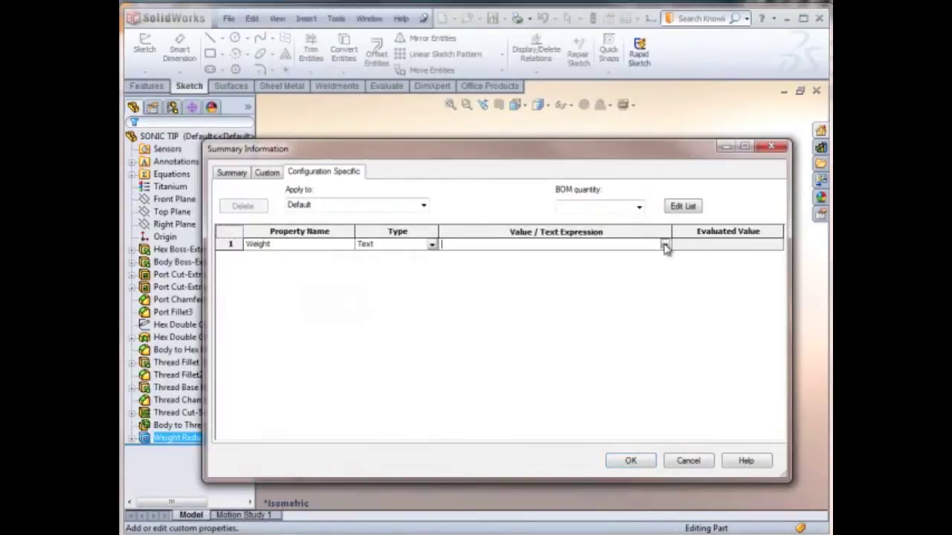
{"action": "left_click", "coordinate": [663, 245]}
{"action": "left_click", "coordinate": [450, 275]}
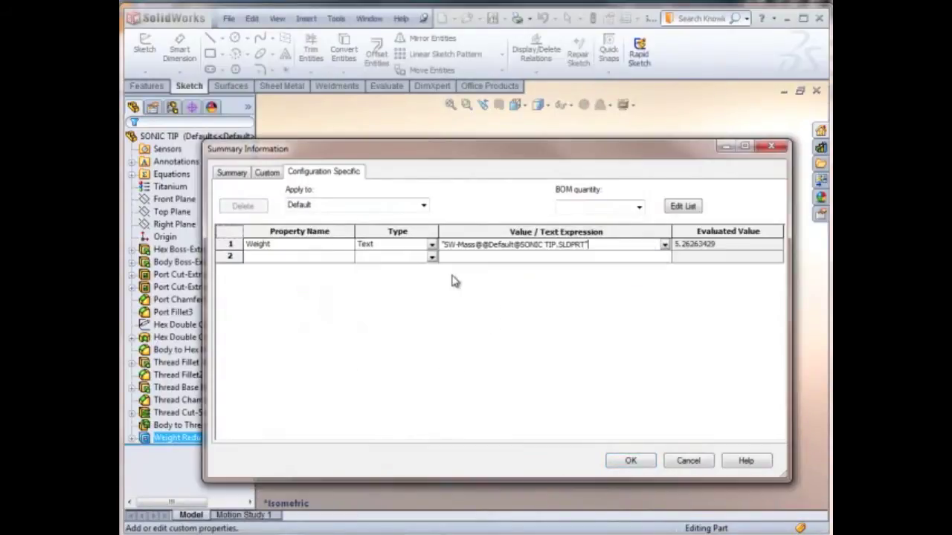
Add a Density property linked to the part's Density value and confirm the properties.
{"action": "left_click", "coordinate": [338, 257]}
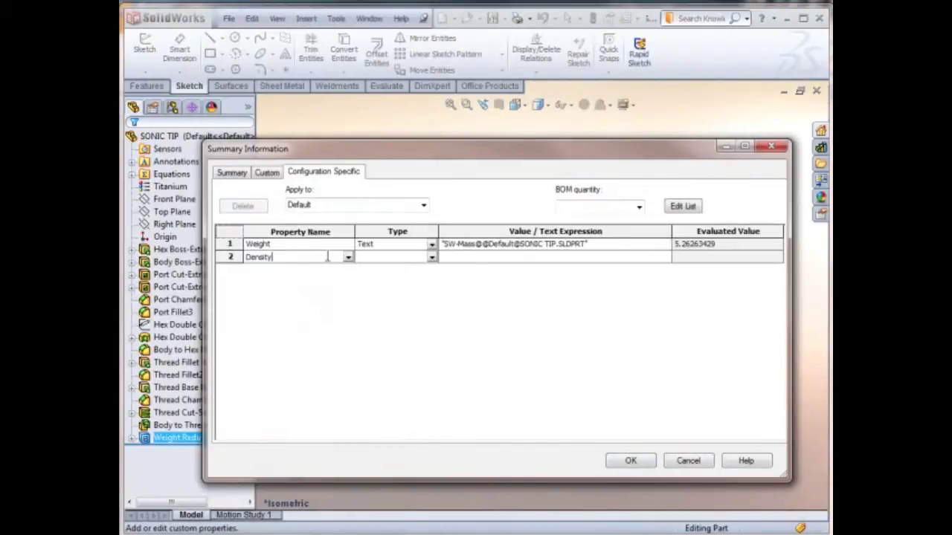
{"action": "left_click", "coordinate": [567, 258]}
{"action": "left_click", "coordinate": [664, 257]}
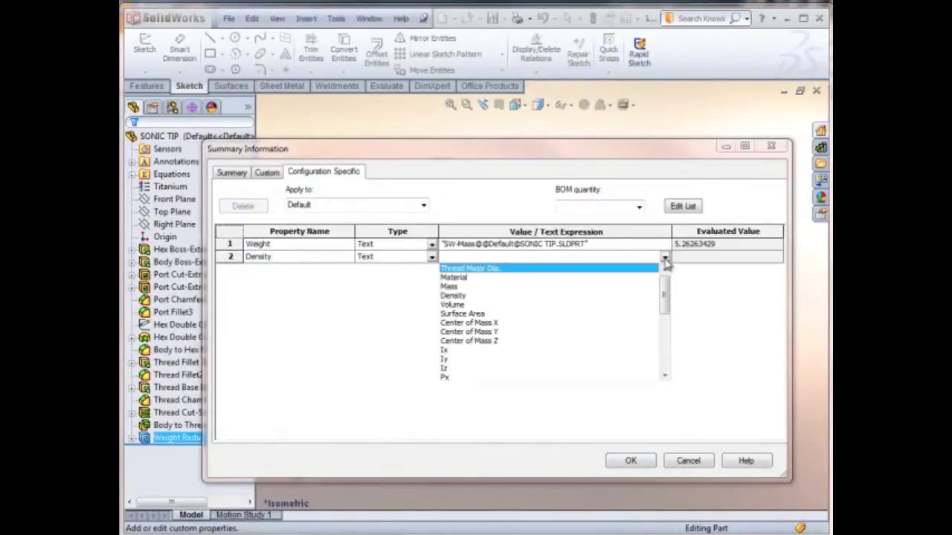
{"action": "left_click", "coordinate": [452, 296]}
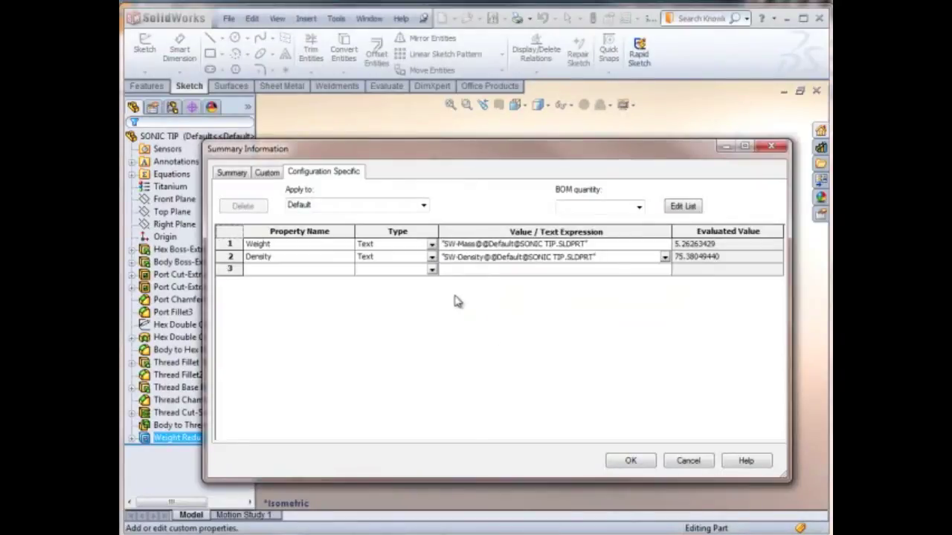
{"action": "left_click", "coordinate": [168, 190]}
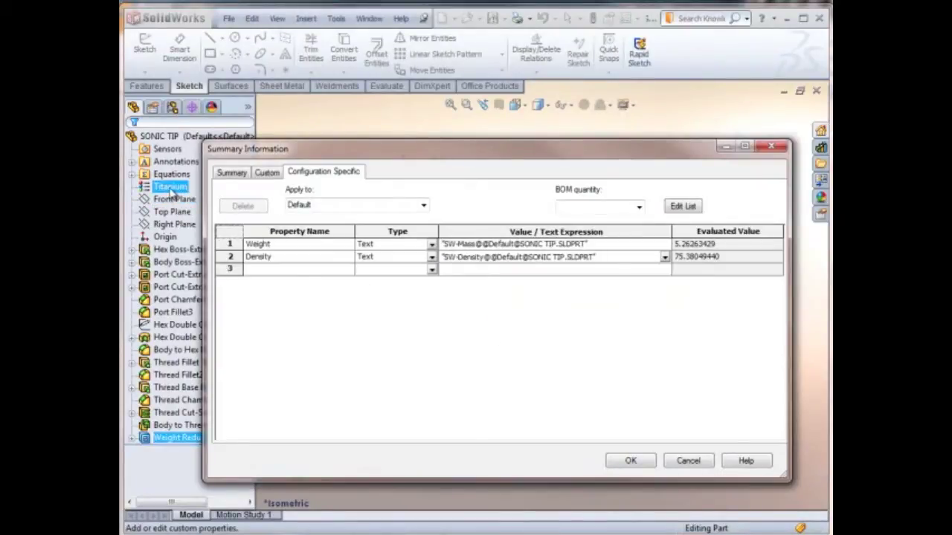
{"action": "left_click", "coordinate": [631, 462]}
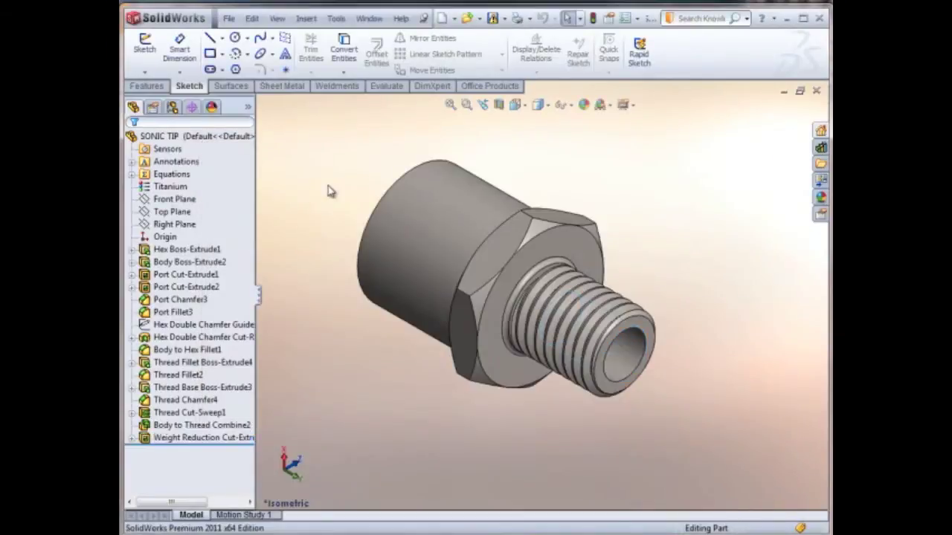
Add a new configuration named test, linking its display states.
{"action": "left_click", "coordinate": [171, 107]}
{"action": "right_click", "coordinate": [177, 139]}
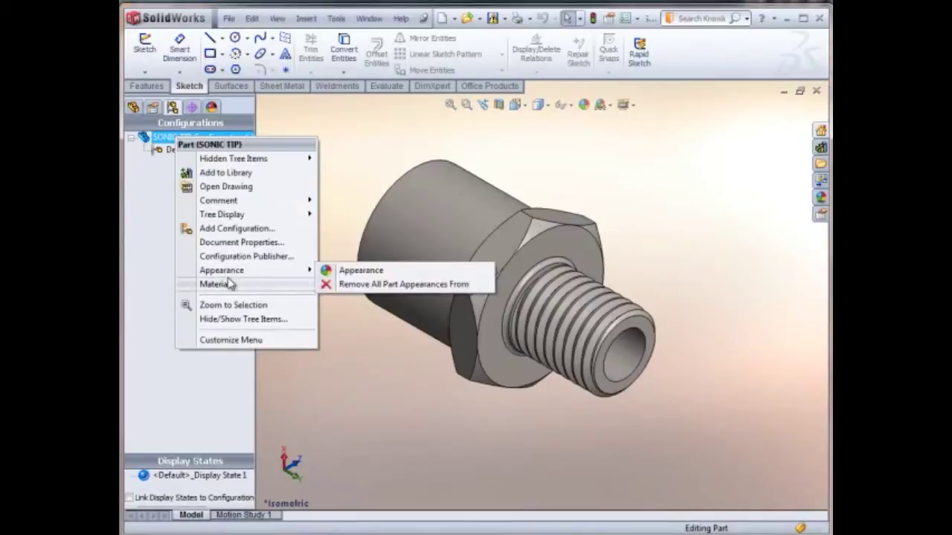
{"action": "left_click", "coordinate": [223, 228]}
{"action": "type", "text": "test"}
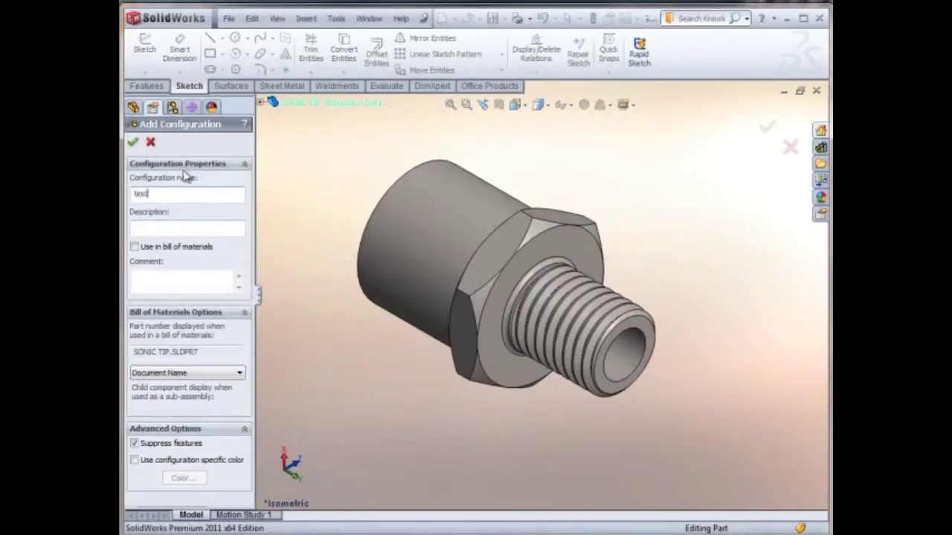
{"action": "left_click", "coordinate": [133, 143]}
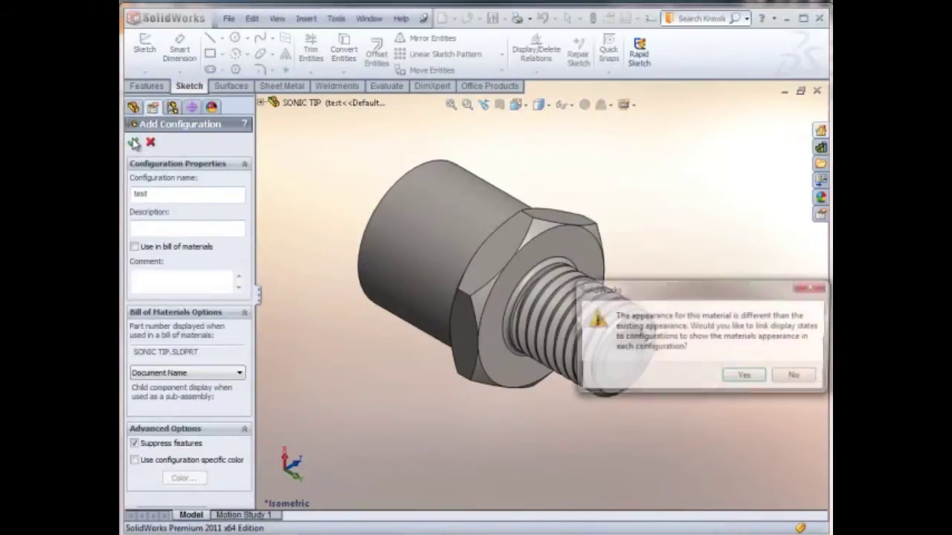
{"action": "left_click", "coordinate": [745, 377]}
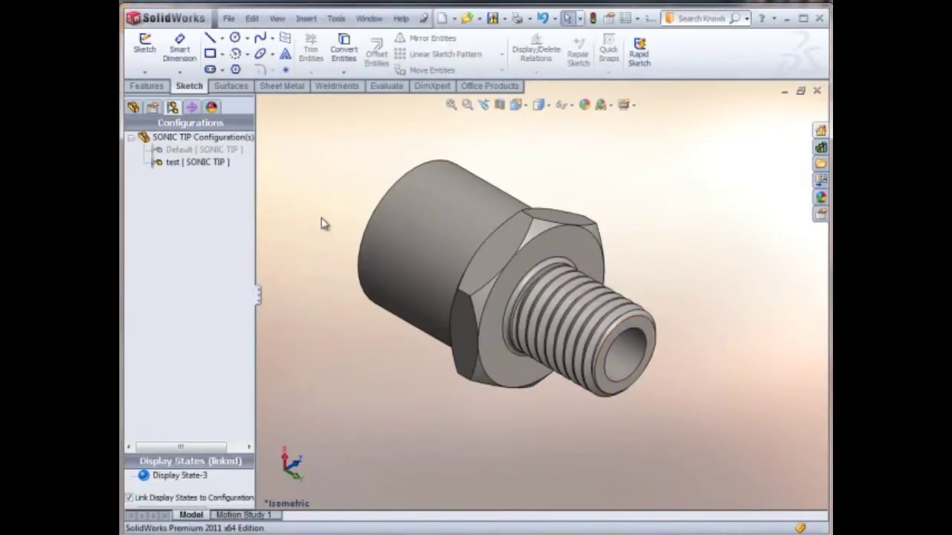
Suppress Weight Reduction Cut-Extrude in test, then reactivate the Default configuration.
{"action": "left_click", "coordinate": [133, 107]}
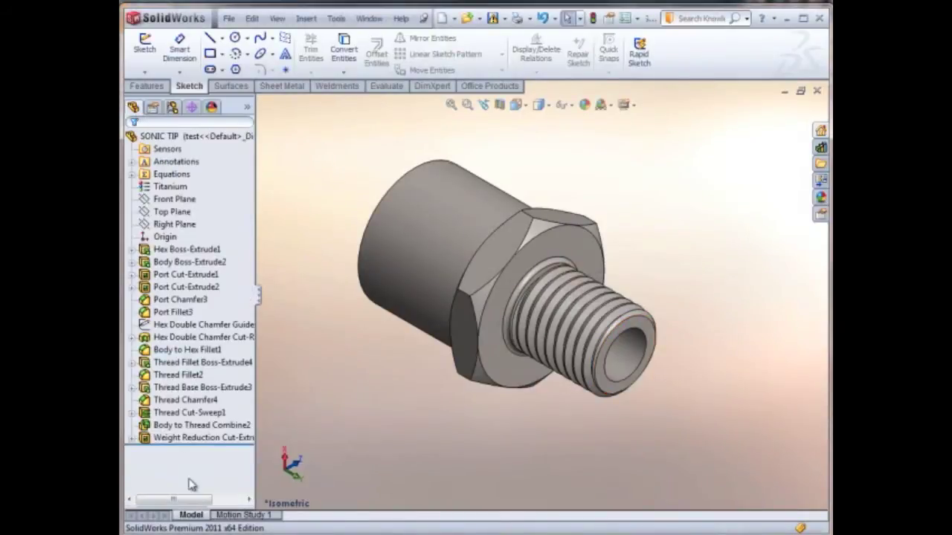
{"action": "right_click", "coordinate": [181, 439]}
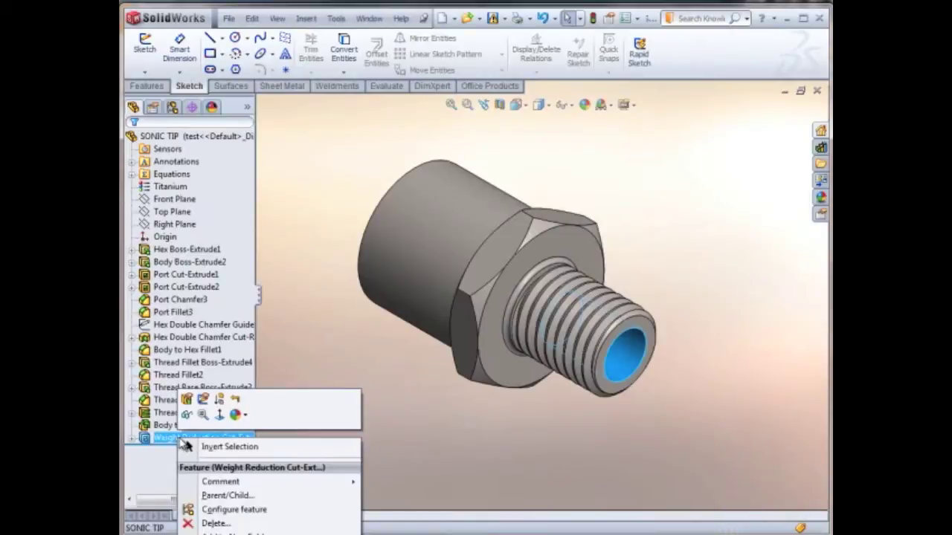
{"action": "left_click", "coordinate": [218, 400]}
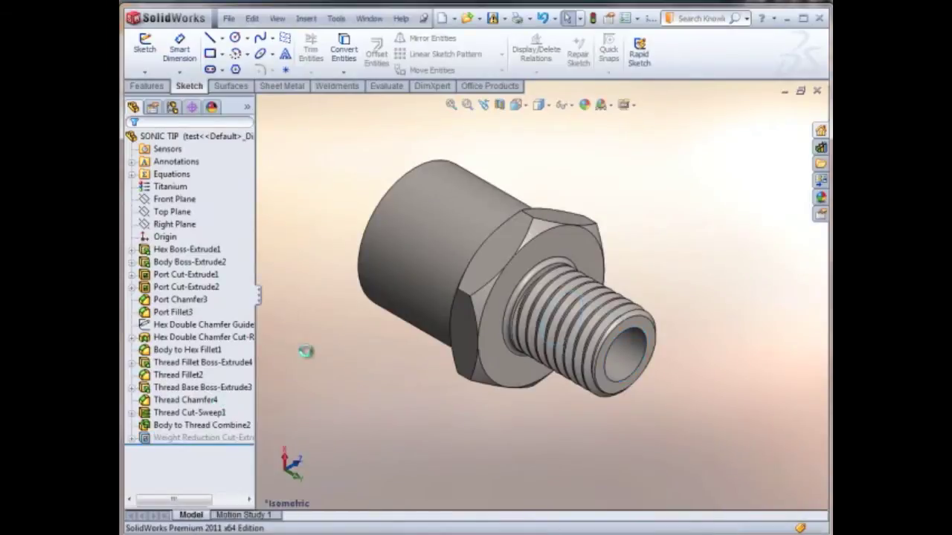
{"action": "left_click", "coordinate": [171, 107]}
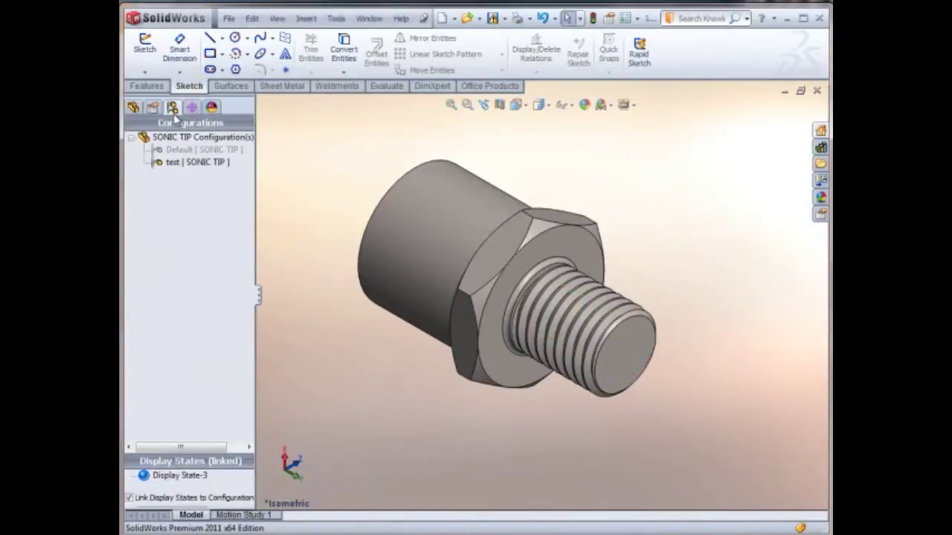
{"action": "double_click", "coordinate": [178, 151]}
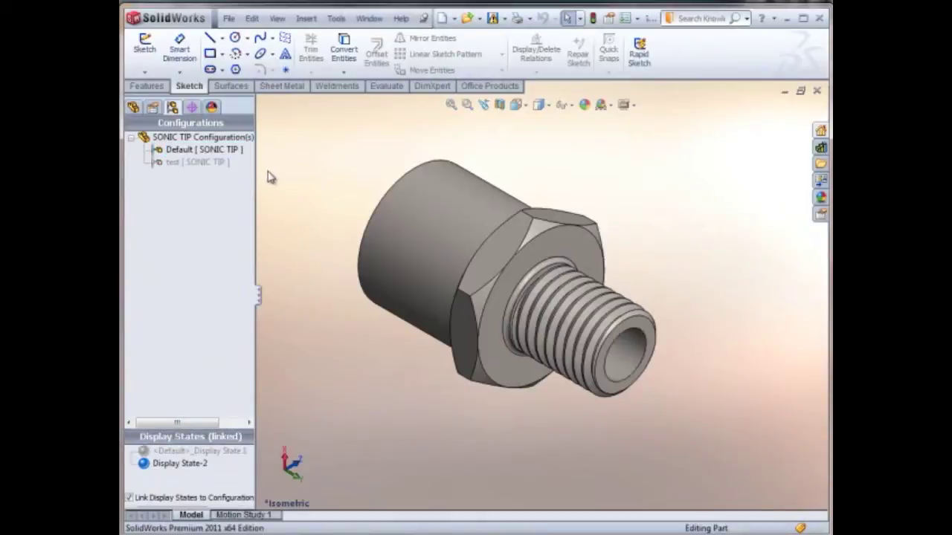
{"action": "left_click", "coordinate": [229, 18]}
{"action": "left_click", "coordinate": [268, 330]}
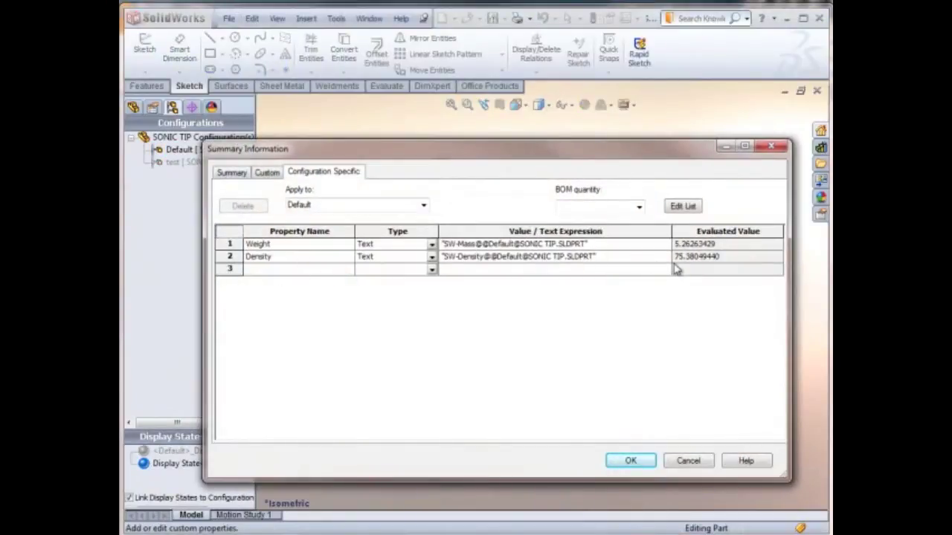
{"action": "left_click", "coordinate": [423, 206]}
{"action": "left_click", "coordinate": [399, 236]}
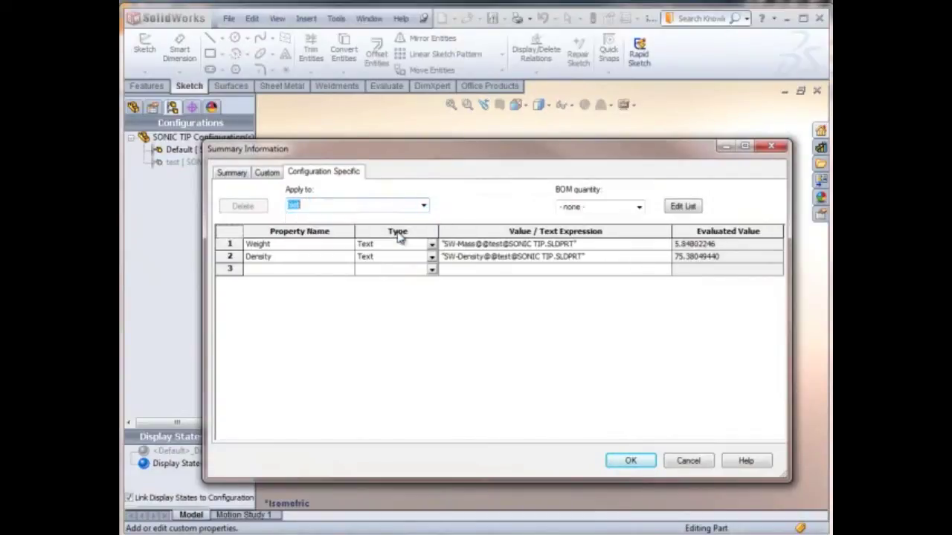
{"action": "left_click", "coordinate": [630, 461]}
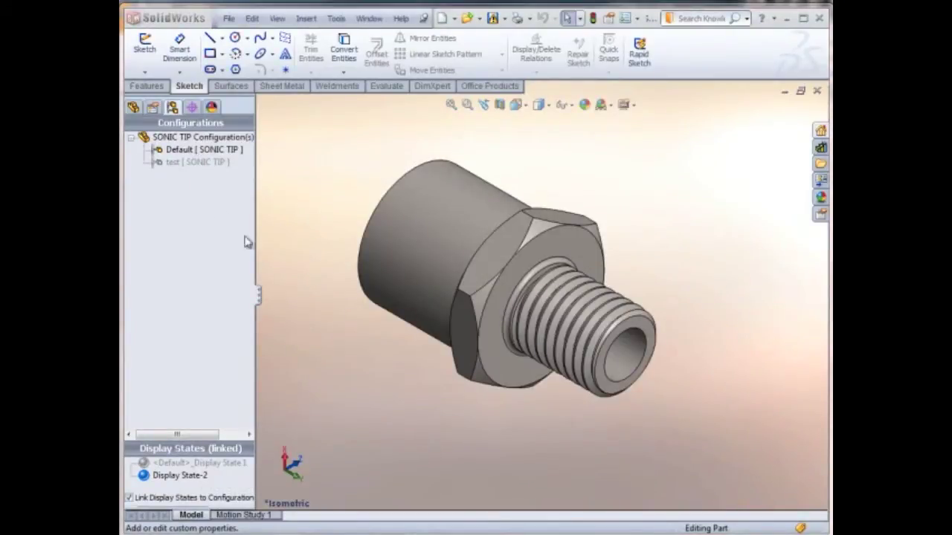
Insert an auto-created design table for the part.
{"action": "left_click", "coordinate": [133, 109]}
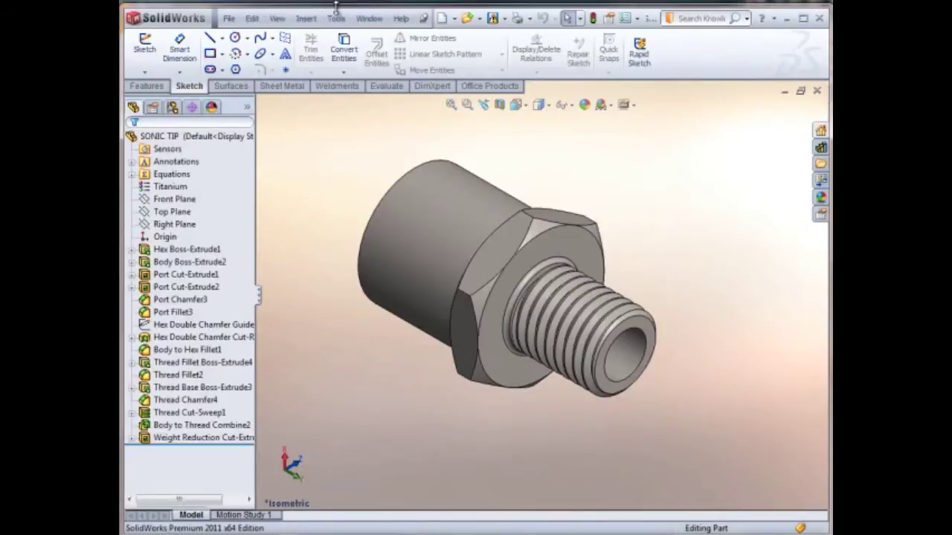
{"action": "left_click", "coordinate": [306, 18]}
{"action": "mouse_move", "coordinate": [331, 378]}
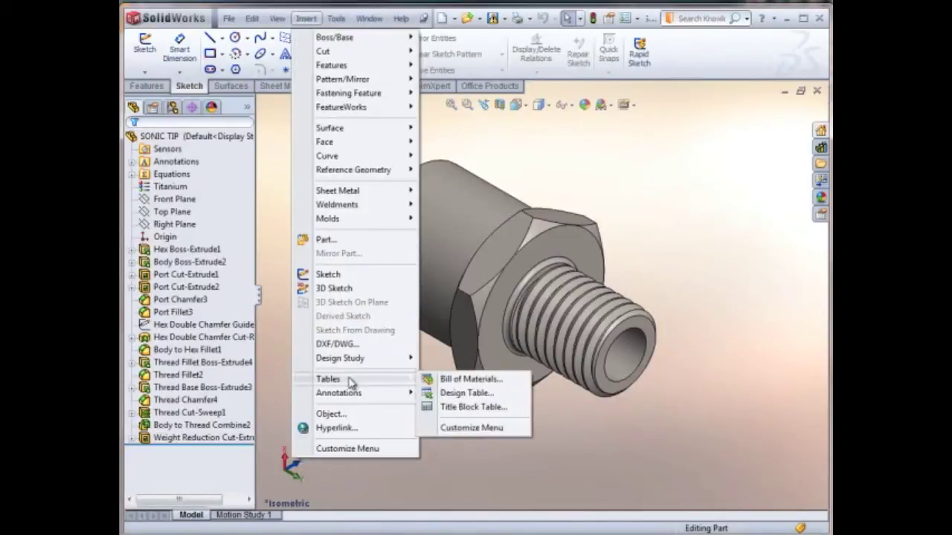
{"action": "left_click", "coordinate": [455, 393]}
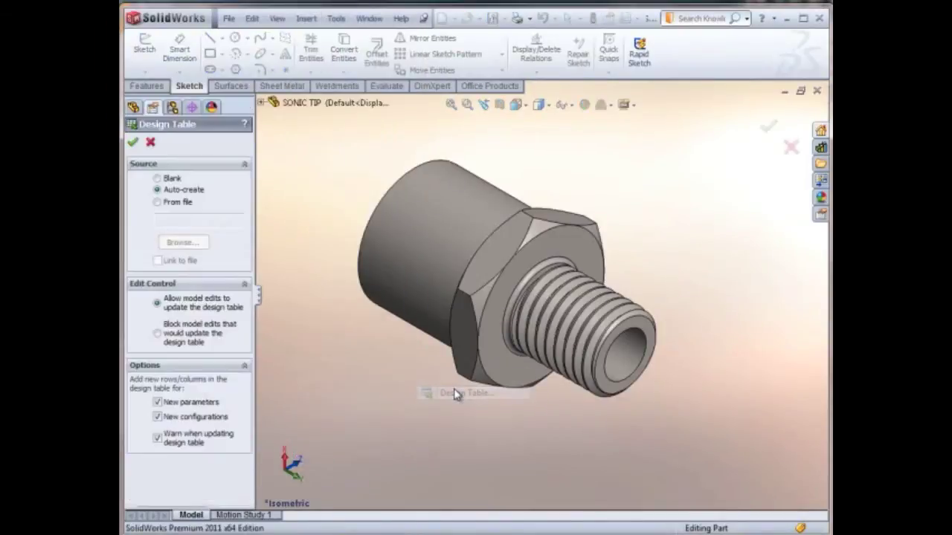
{"action": "left_click", "coordinate": [135, 144]}
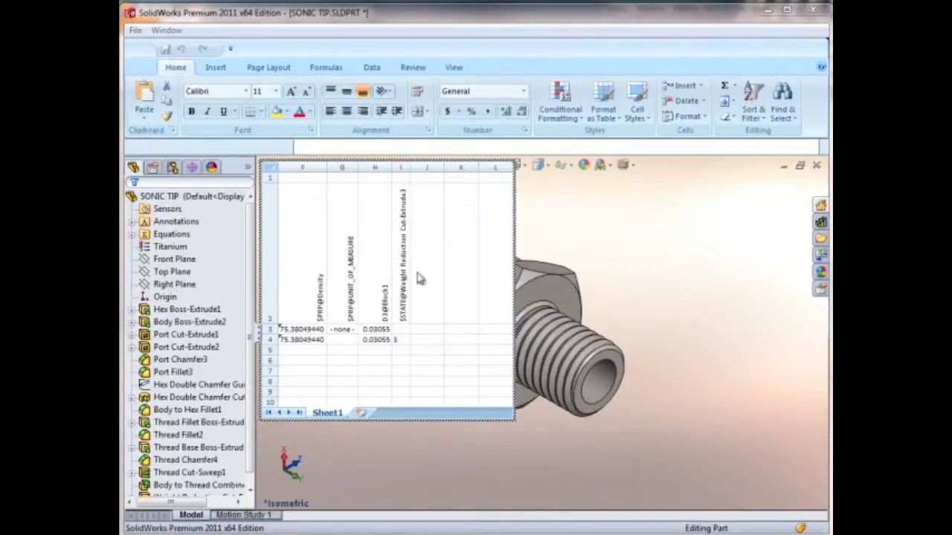
Delete columns I, H and G from the embedded design table.
{"action": "right_click", "coordinate": [402, 169]}
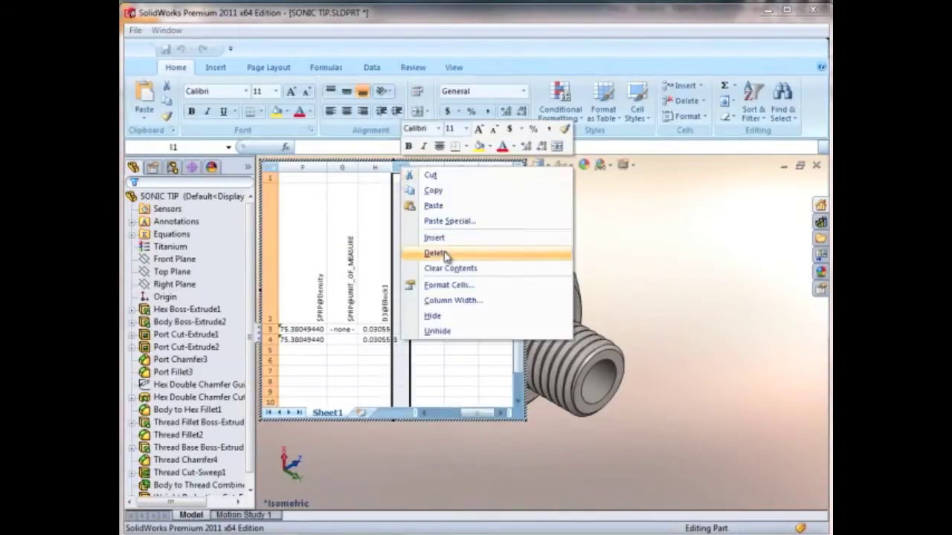
{"action": "left_click", "coordinate": [444, 253]}
{"action": "right_click", "coordinate": [374, 168]}
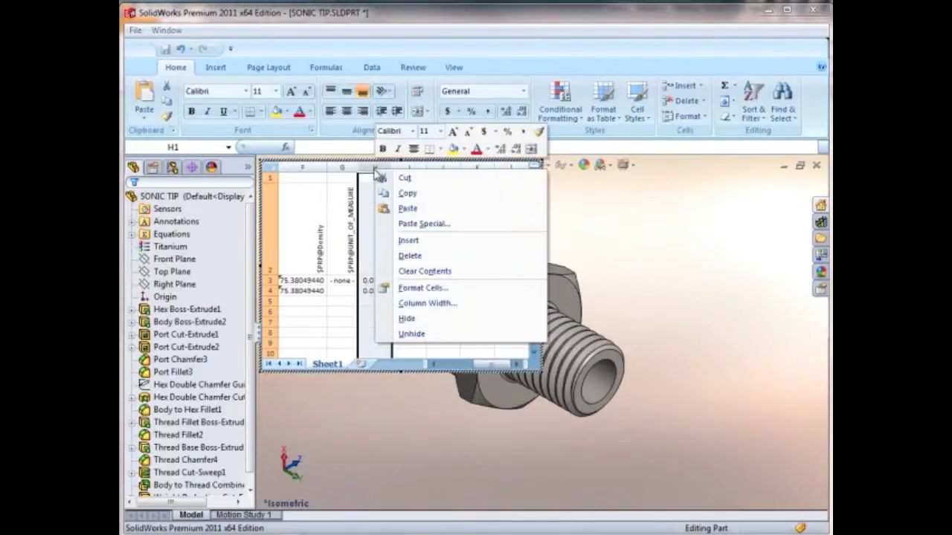
{"action": "left_click", "coordinate": [415, 256]}
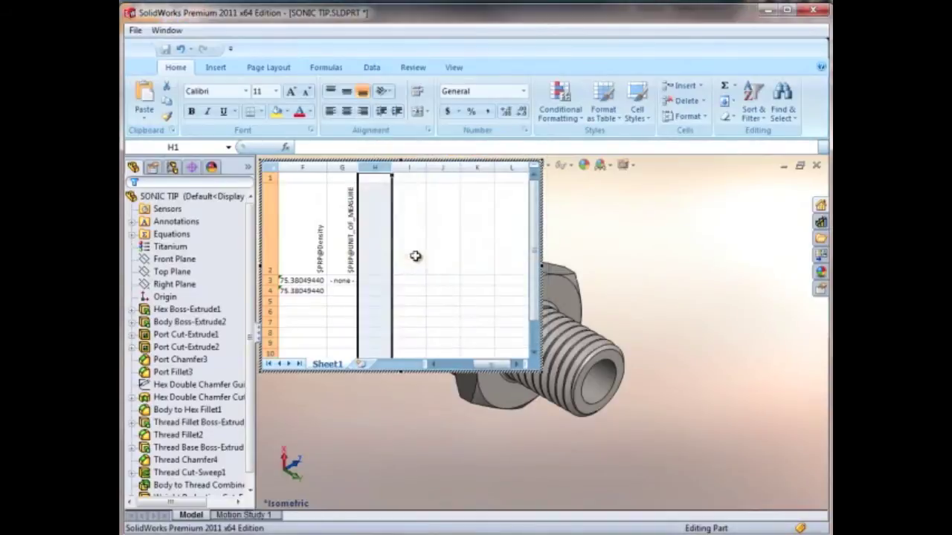
{"action": "right_click", "coordinate": [343, 168]}
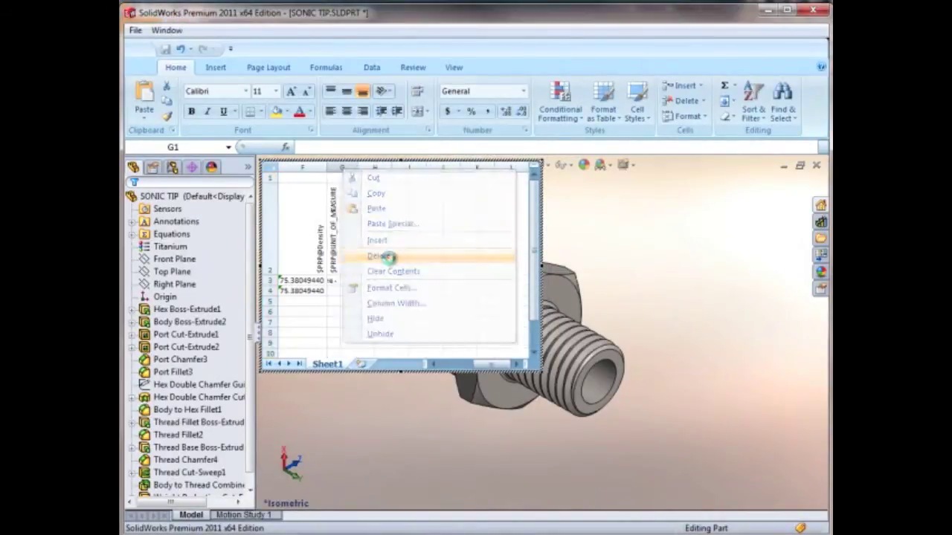
{"action": "left_click", "coordinate": [392, 258]}
{"action": "left_click_drag", "start_coordinate": [495, 333], "coordinate": [476, 332]}
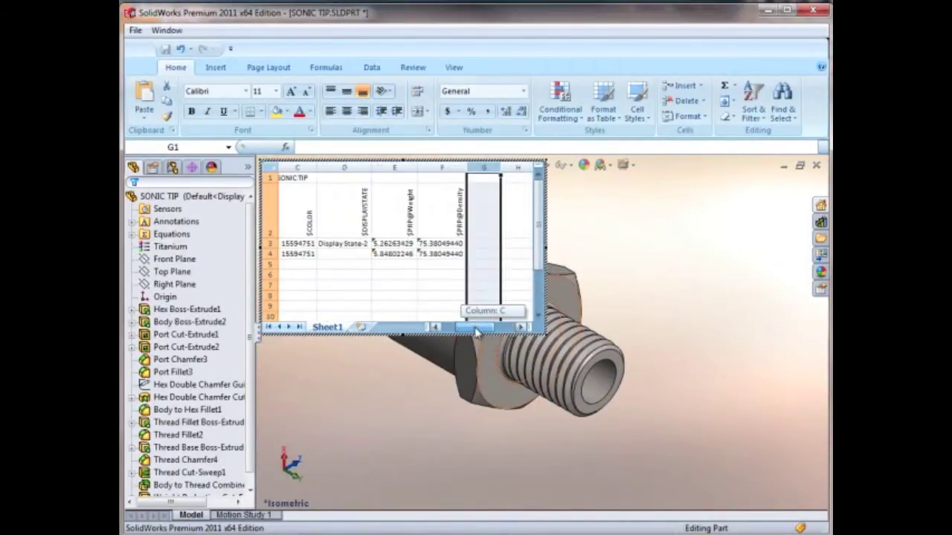
Delete columns D, C and B, leaving only the Weight and Density columns.
{"action": "right_click", "coordinate": [355, 168]}
{"action": "left_click", "coordinate": [388, 255]}
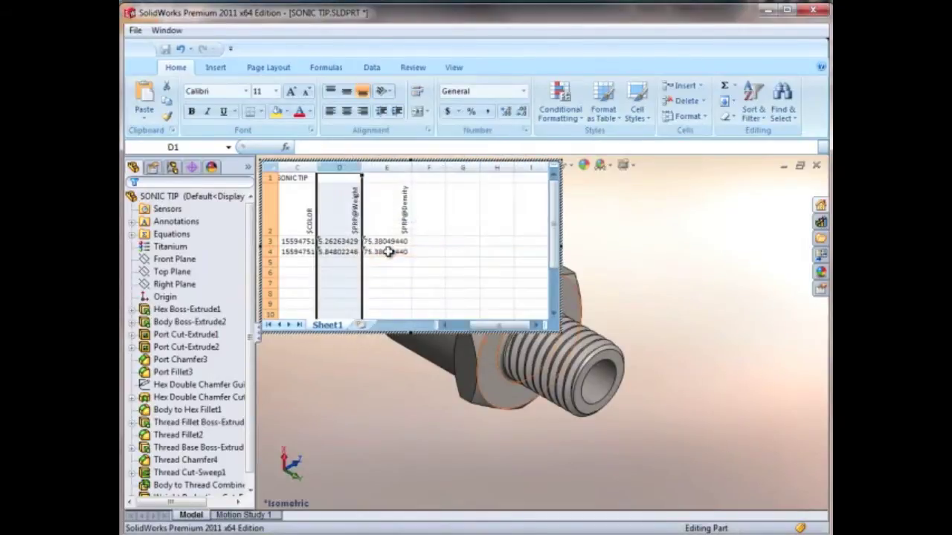
{"action": "right_click", "coordinate": [297, 170]}
{"action": "left_click", "coordinate": [332, 255]}
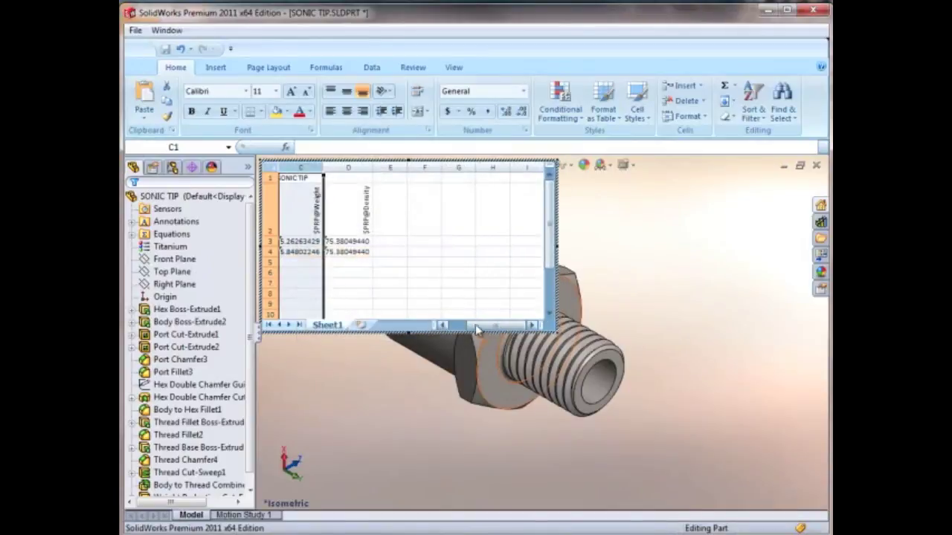
{"action": "left_click_drag", "start_coordinate": [475, 325], "coordinate": [453, 329]}
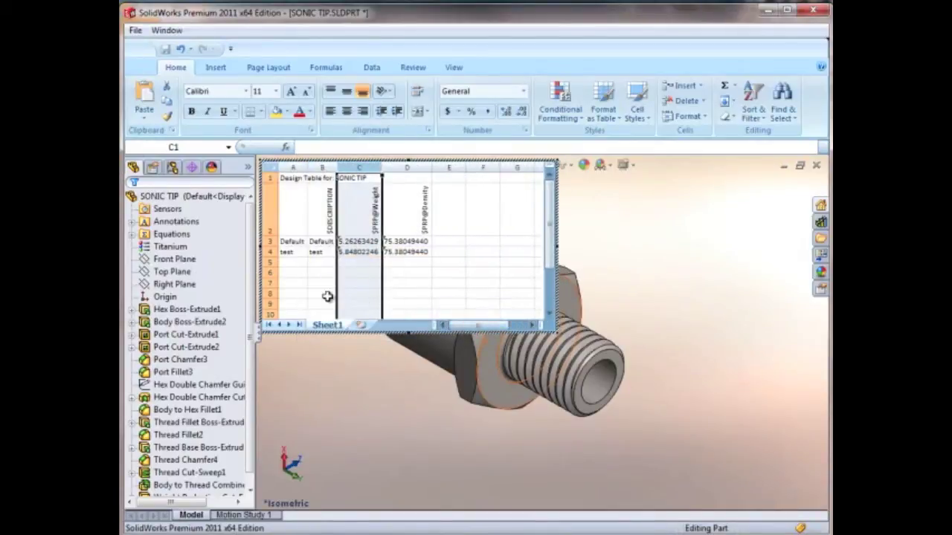
{"action": "right_click", "coordinate": [321, 168]}
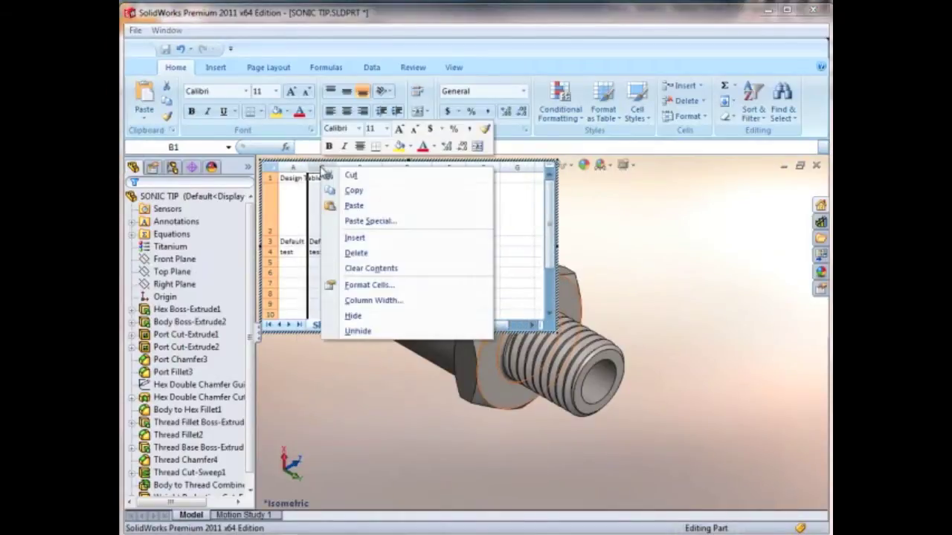
{"action": "left_click", "coordinate": [357, 254]}
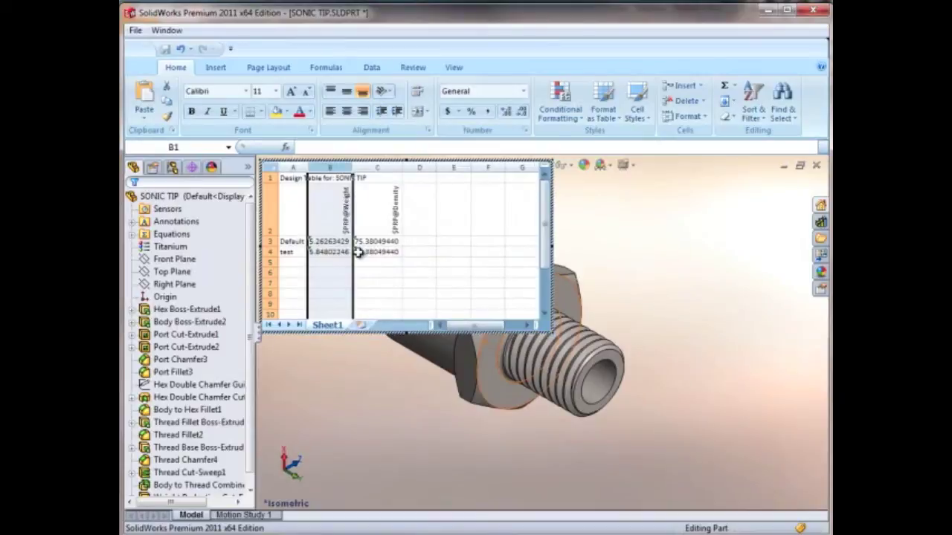
{"action": "left_click", "coordinate": [417, 220]}
{"action": "left_click", "coordinate": [612, 458]}
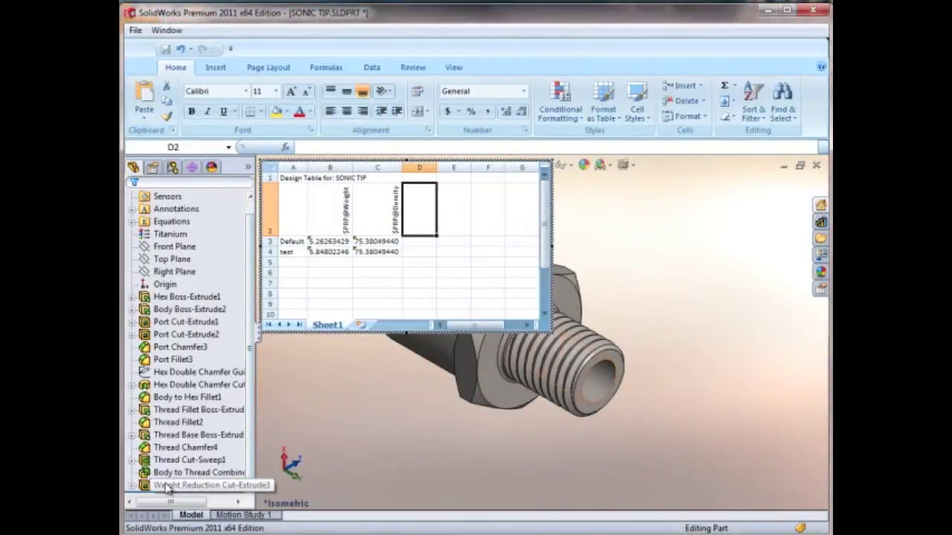
Add Weight Reduction Cut-Extrude3's suppression state and its 0.28125 D1 dimension to the table.
{"action": "double_click", "coordinate": [166, 486]}
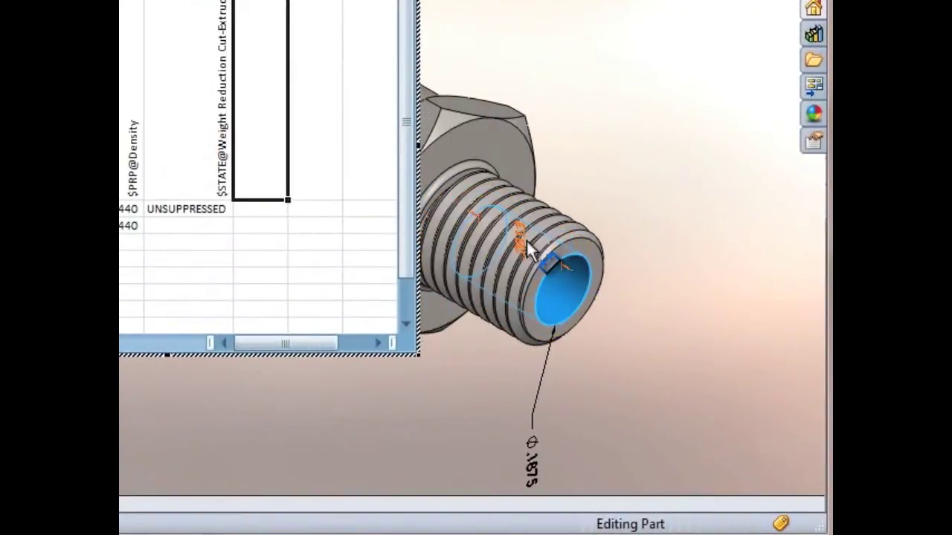
{"action": "double_click", "coordinate": [524, 241]}
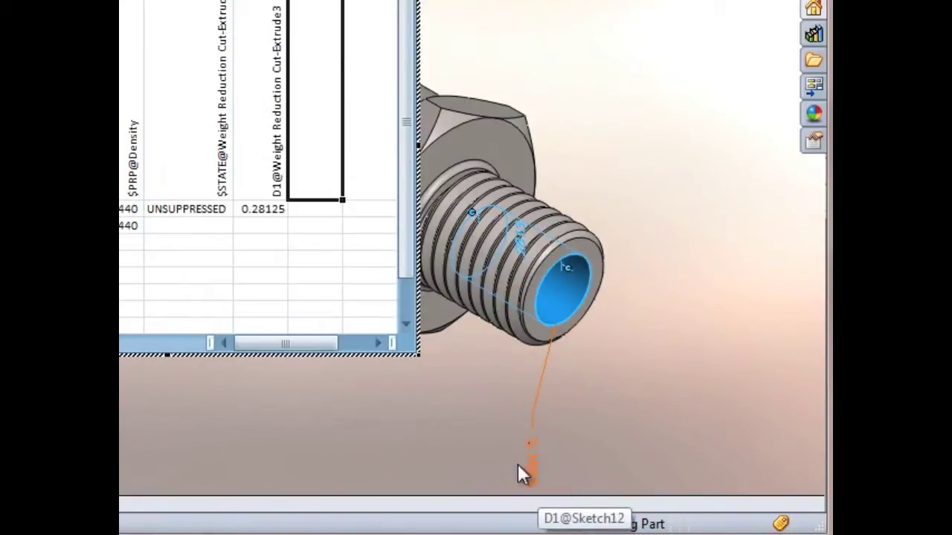
Exit the design table to rebuild, then display the Weight Reduction cut's Sketch12 diameter dimension.
{"action": "left_click", "coordinate": [369, 439]}
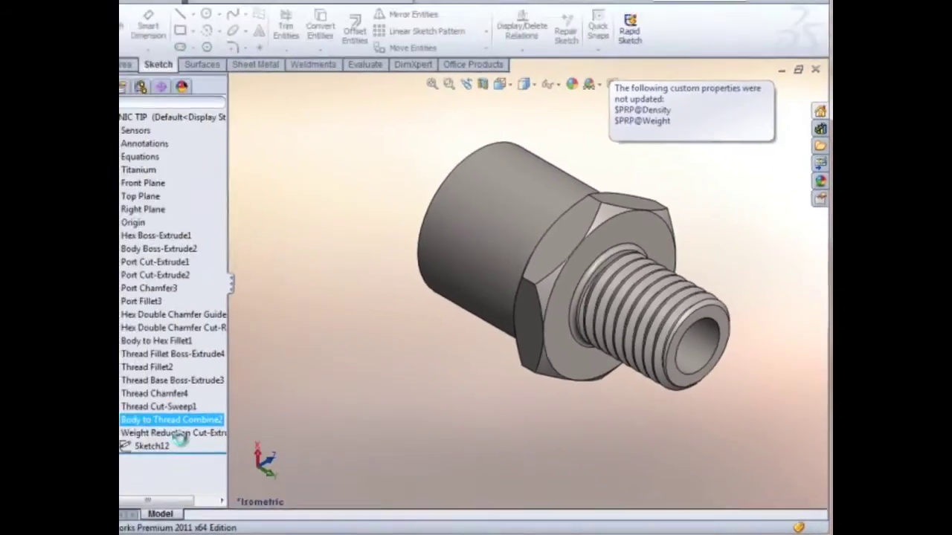
{"action": "double_click", "coordinate": [182, 438]}
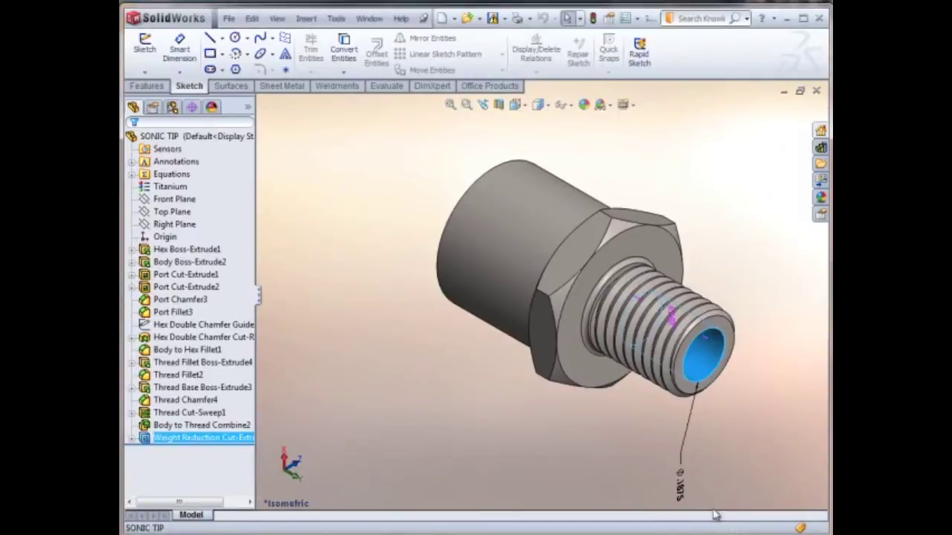
{"action": "right_click", "coordinate": [684, 495]}
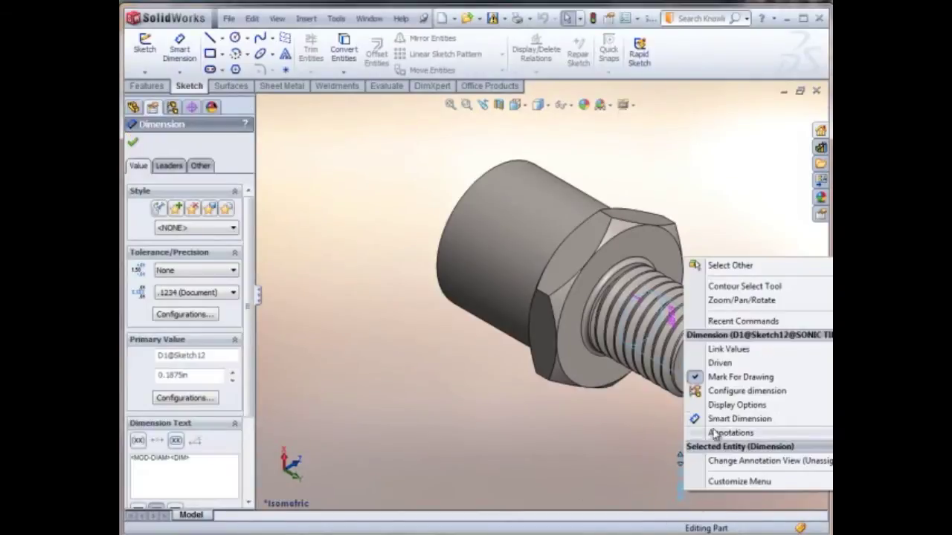
{"action": "key", "text": "Escape"}
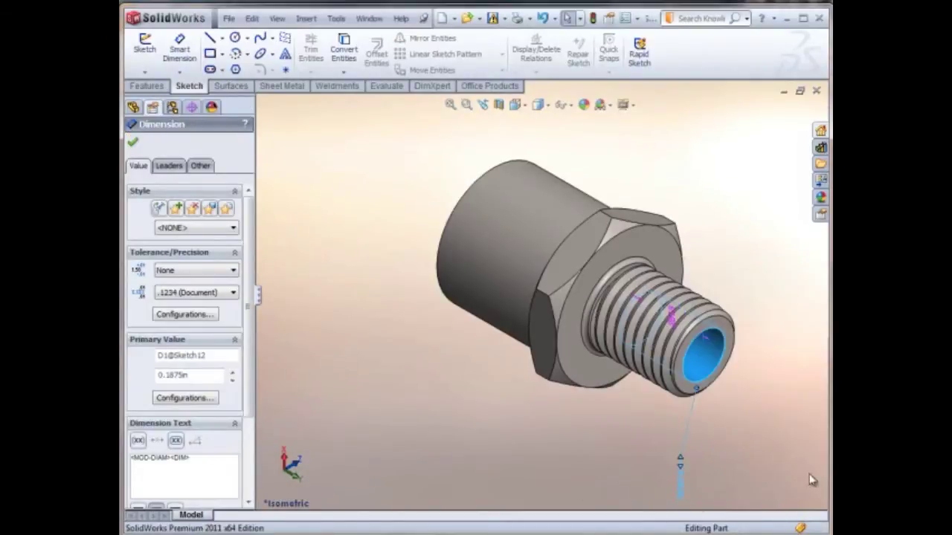
{"action": "left_click", "coordinate": [723, 495]}
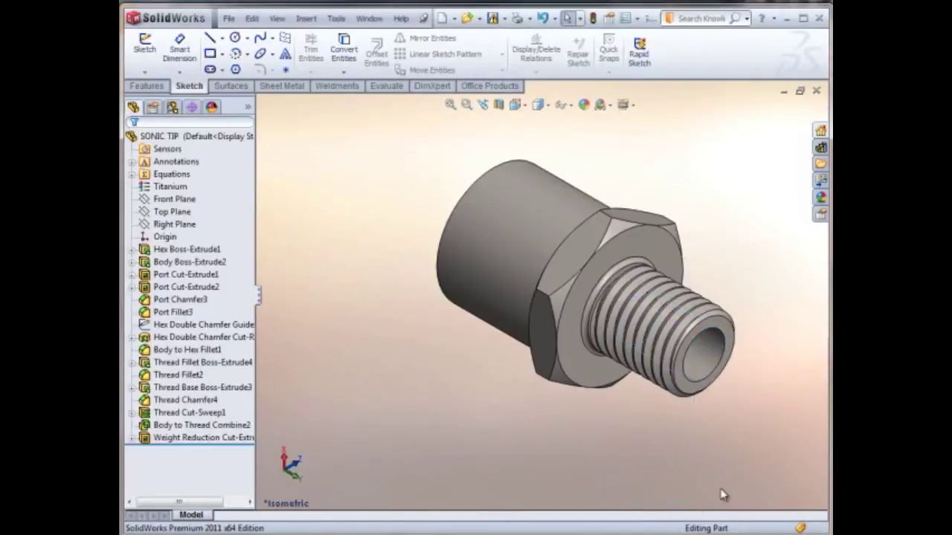
{"action": "double_click", "coordinate": [169, 437]}
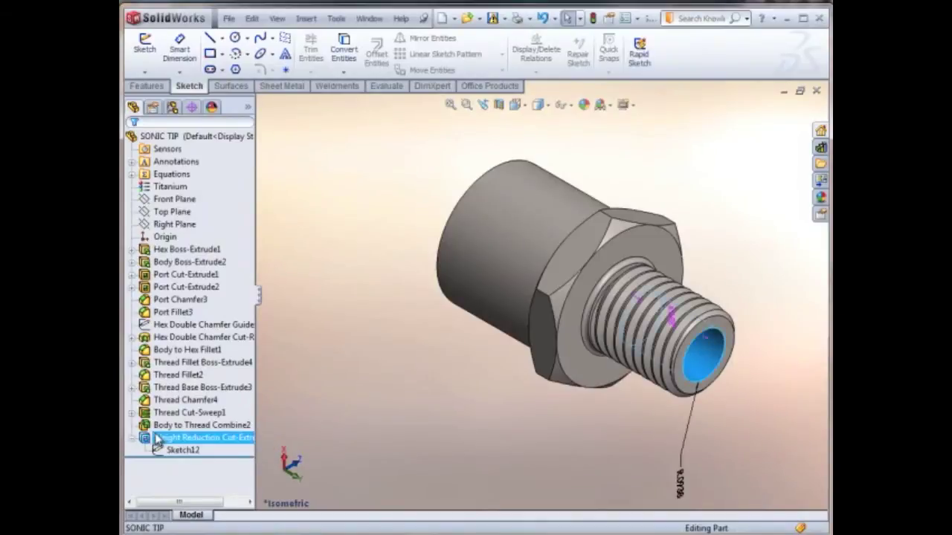
{"action": "left_click", "coordinate": [337, 398]}
Reopen the design table with Edit Table from the ConfigurationManager.
{"action": "left_click", "coordinate": [172, 107]}
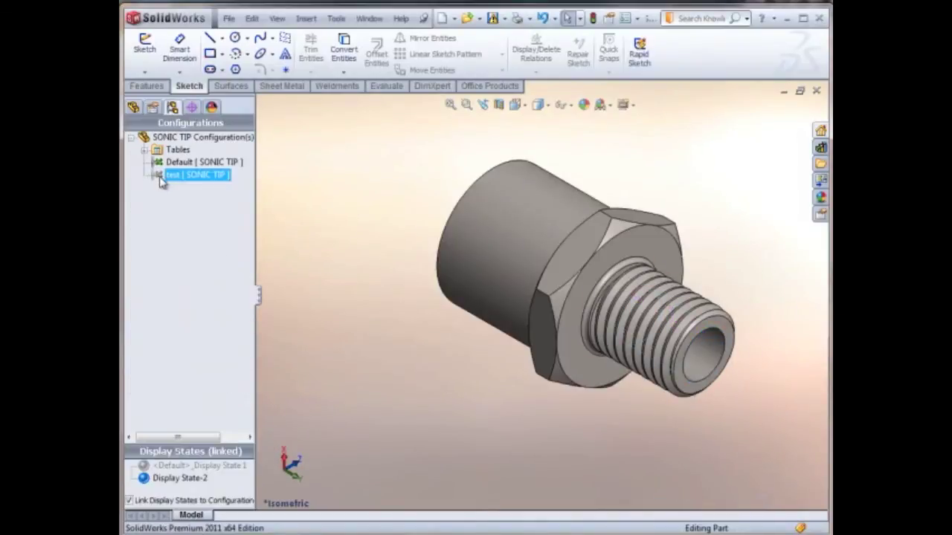
{"action": "left_click", "coordinate": [145, 149]}
{"action": "left_click", "coordinate": [174, 162]}
{"action": "right_click", "coordinate": [171, 164]}
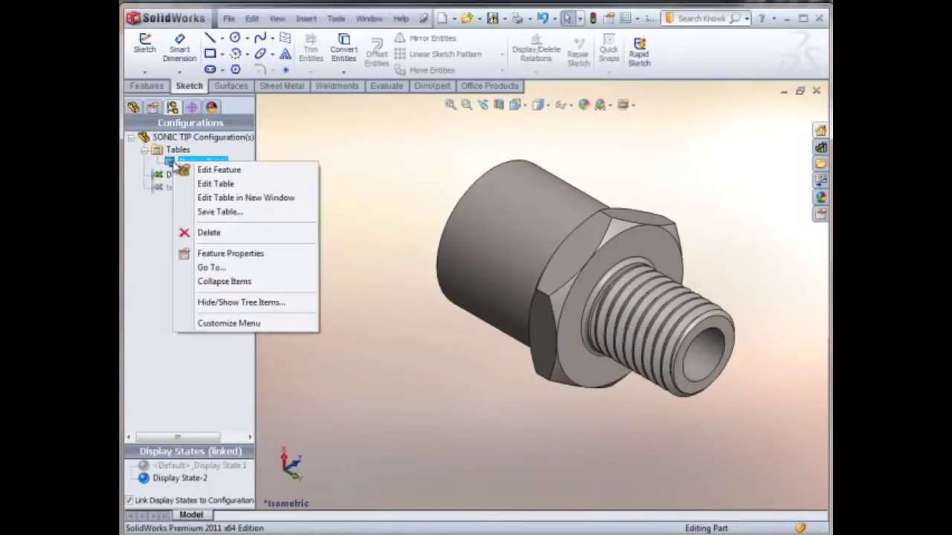
{"action": "left_click", "coordinate": [209, 185]}
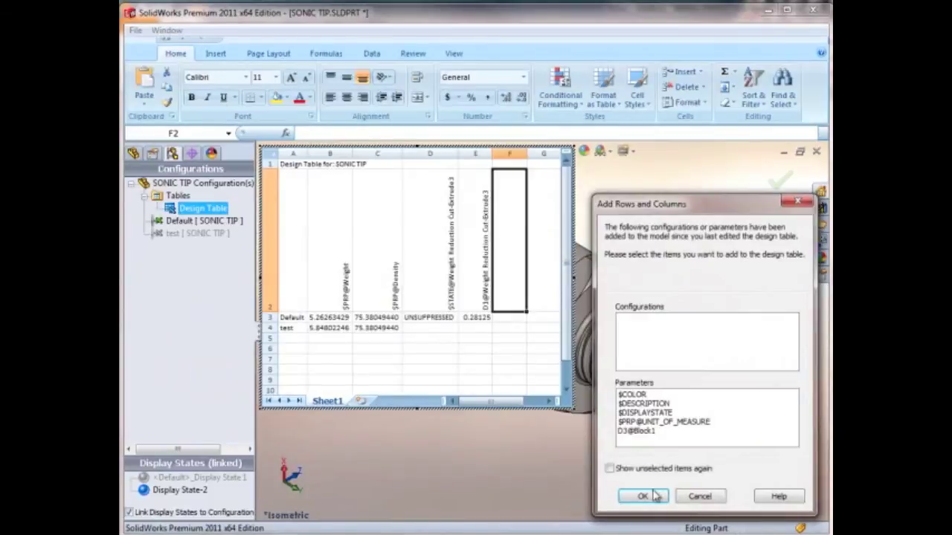
{"action": "left_click", "coordinate": [661, 502]}
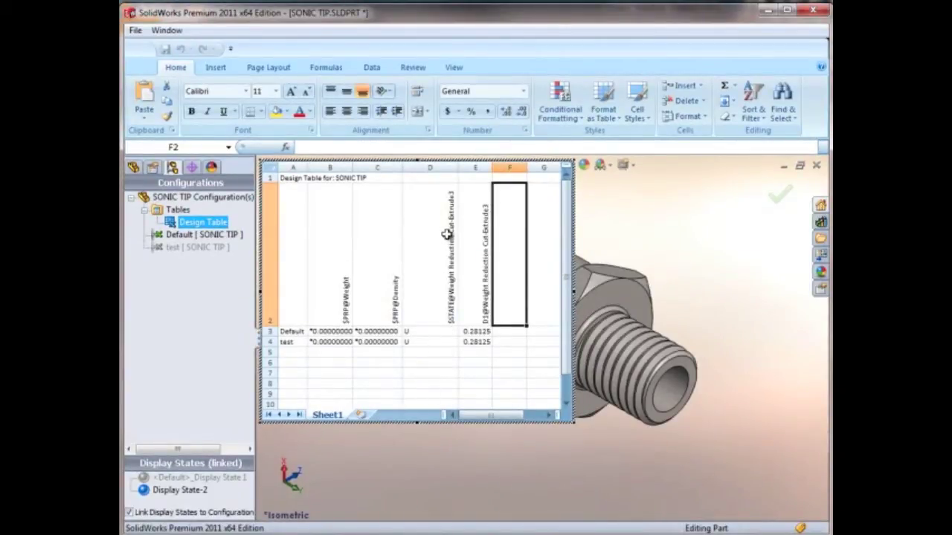
Add the Ø0.09375 D1@Sketch12 diameter to the table and delete suppression-state column D.
{"action": "left_click", "coordinate": [134, 167]}
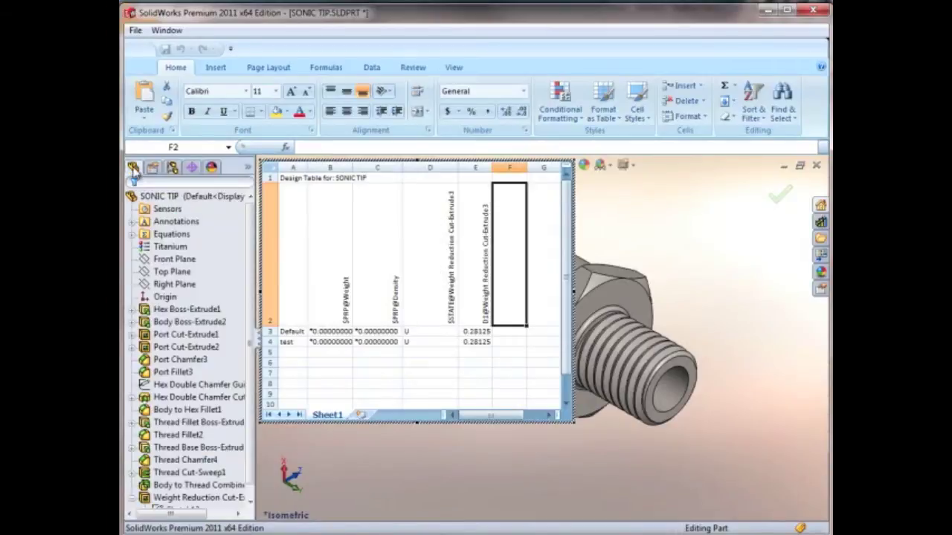
{"action": "left_click", "coordinate": [250, 497]}
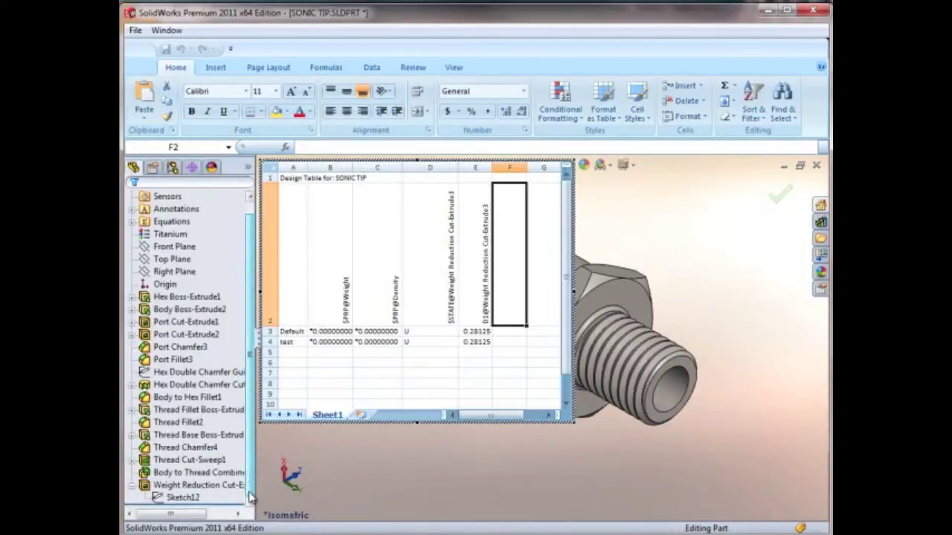
{"action": "left_click", "coordinate": [183, 485]}
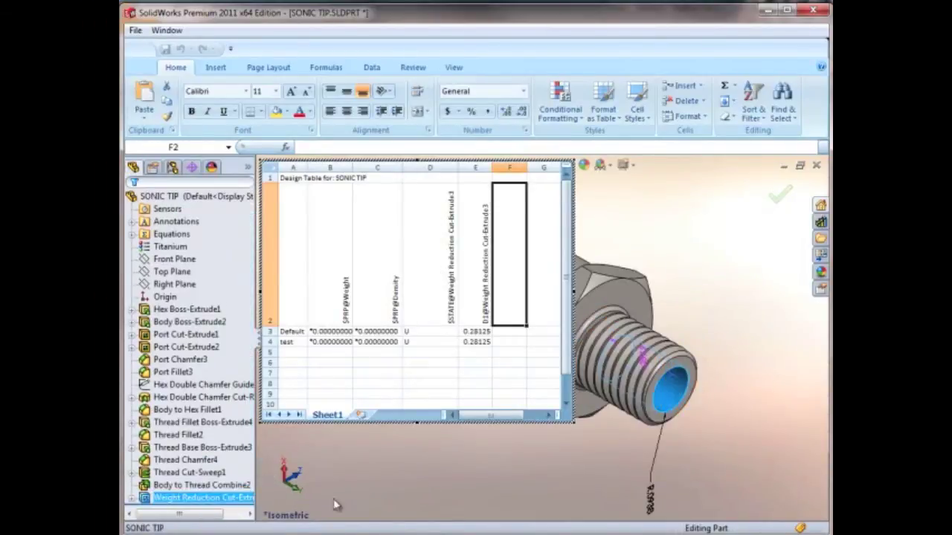
{"action": "left_click", "coordinate": [651, 498]}
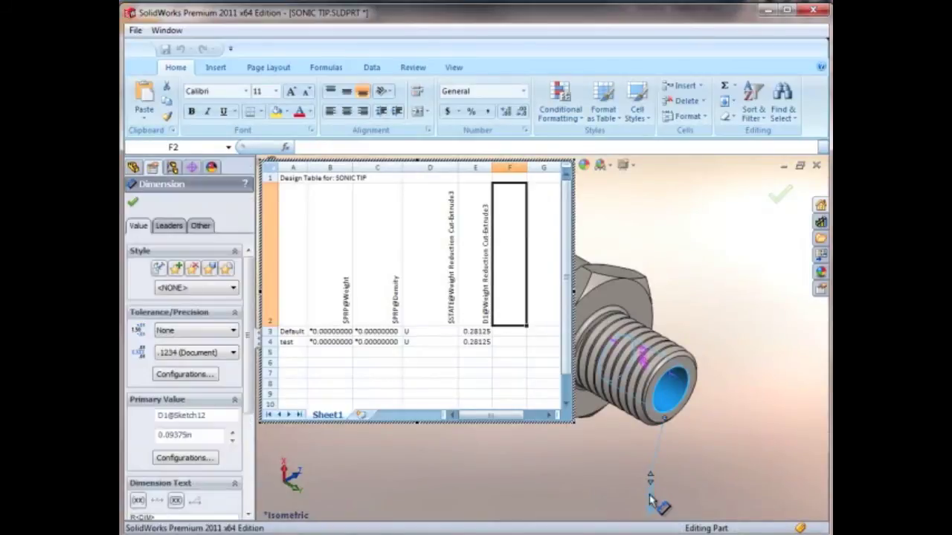
{"action": "double_click", "coordinate": [650, 502]}
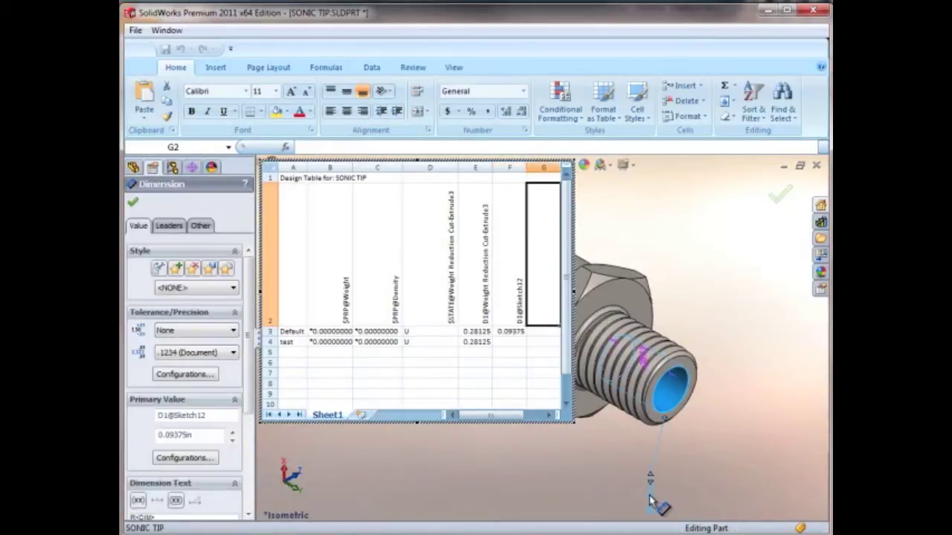
{"action": "left_click", "coordinate": [433, 168]}
{"action": "right_click", "coordinate": [433, 169]}
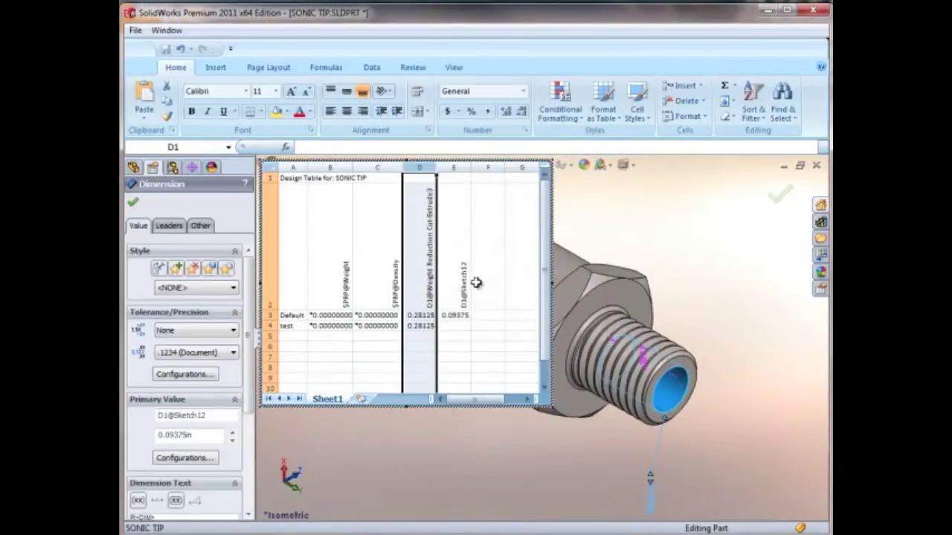
{"action": "key", "text": "Return"}
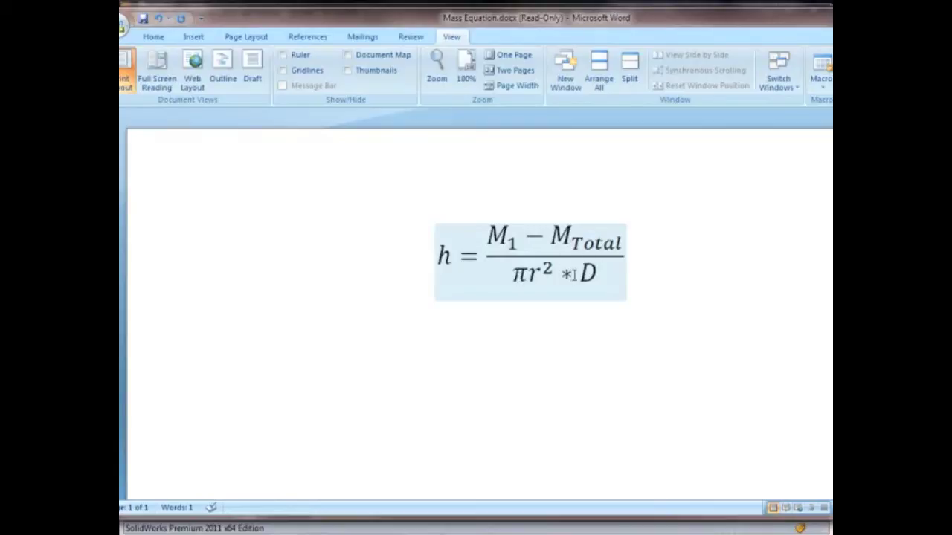
Return from the Word equation document to the SolidWorks design table.
{"action": "key", "text": "alt+Tab"}
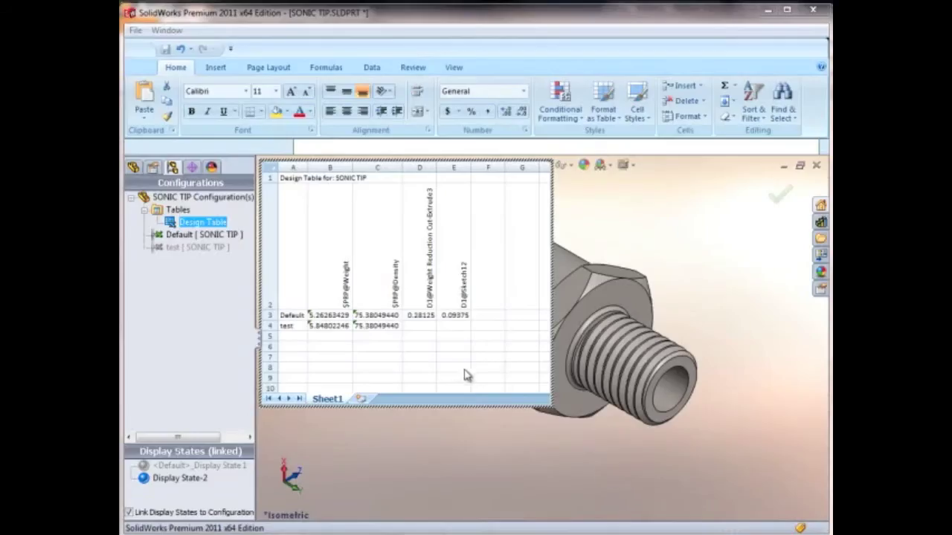
Enter 'Desired mass=' in C7 and 5.25 in D7, then exit the spreadsheet.
{"action": "left_click", "coordinate": [376, 357]}
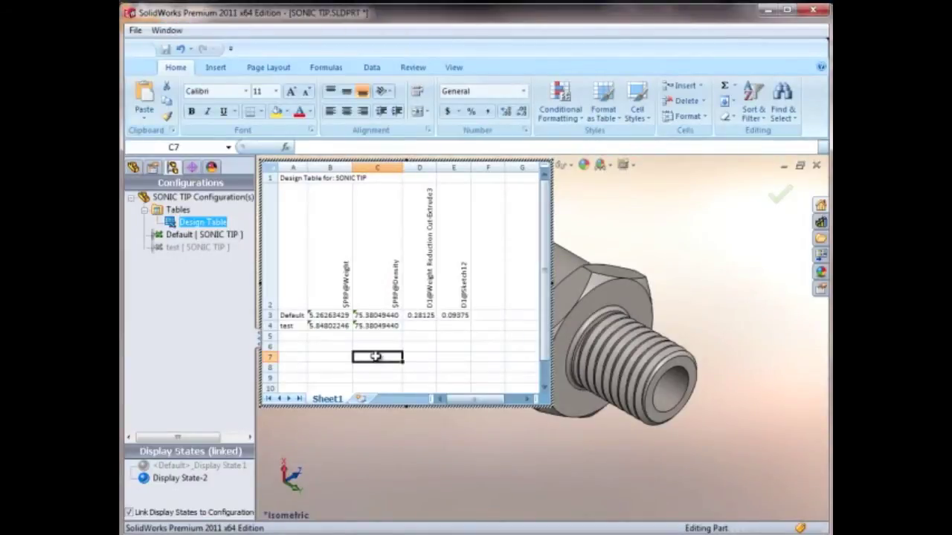
{"action": "type", "text": "Des"}
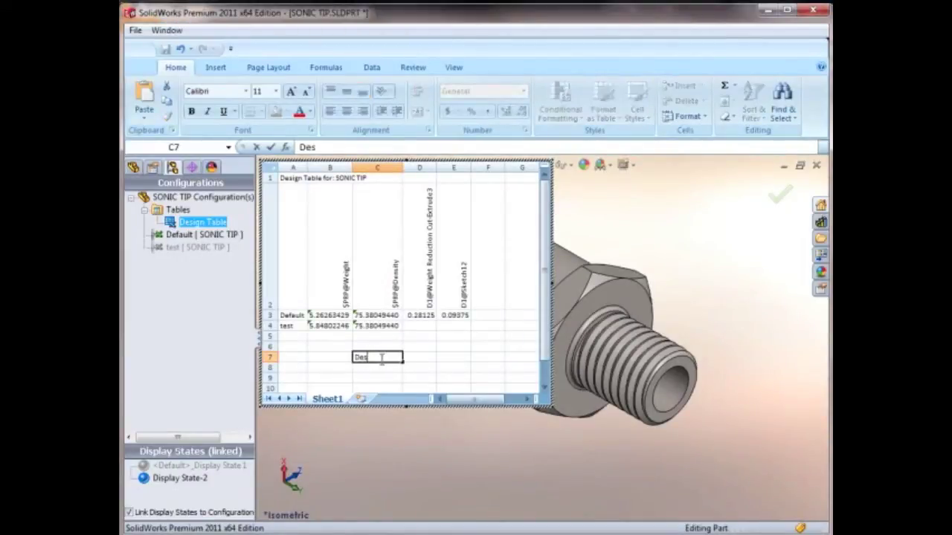
{"action": "type", "text": "ired mass="}
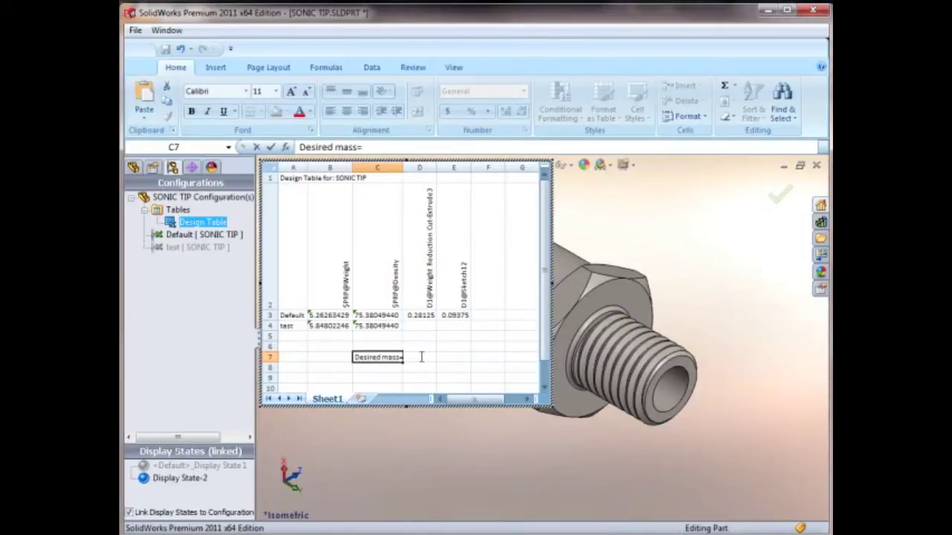
{"action": "left_click", "coordinate": [430, 359]}
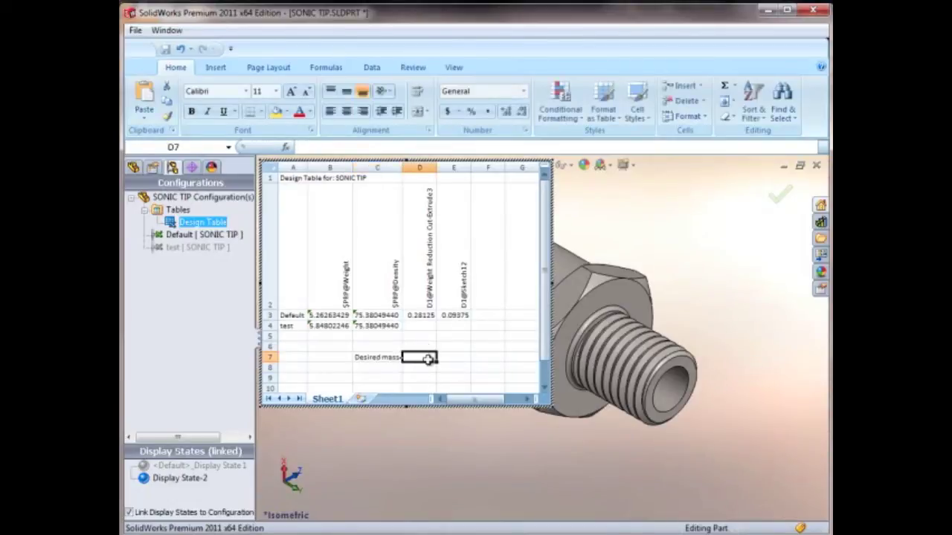
{"action": "type", "text": "5.25"}
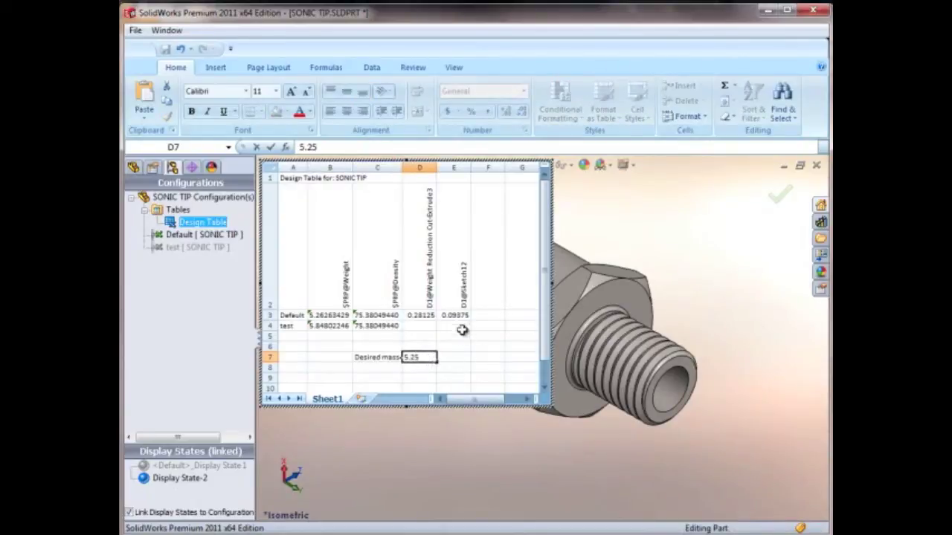
{"action": "left_click", "coordinate": [456, 315]}
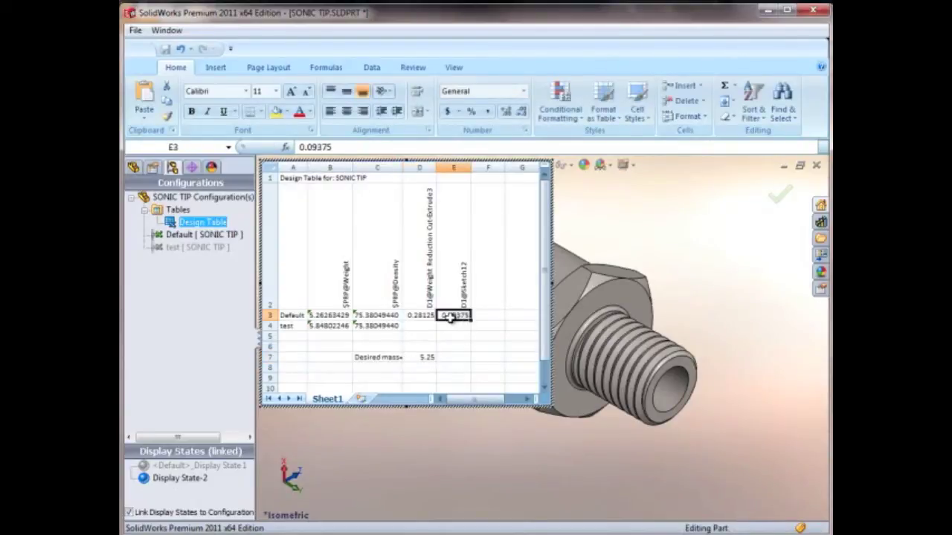
{"action": "left_click", "coordinate": [691, 491]}
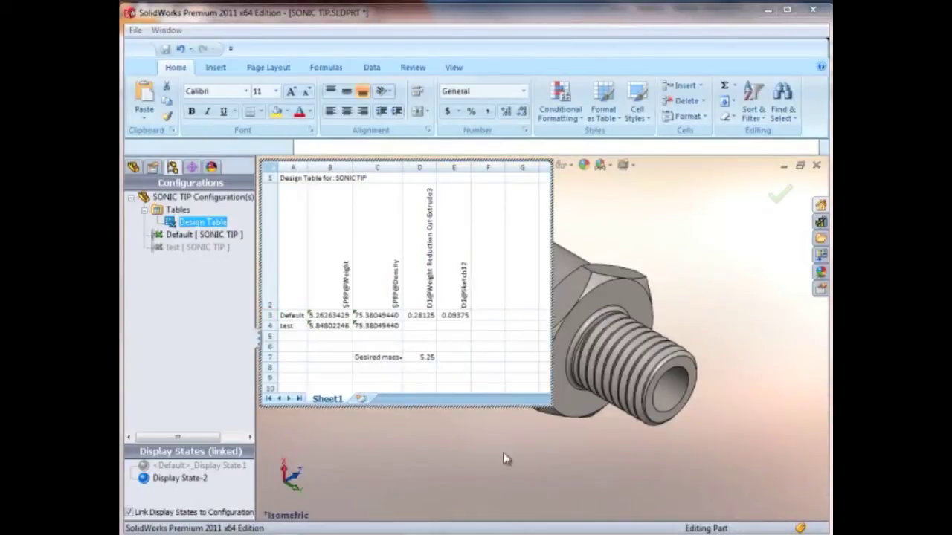
In the design table, replace D3's 0.28125 depth with a formula starting =(B4-D7).
{"action": "double_click", "coordinate": [421, 316]}
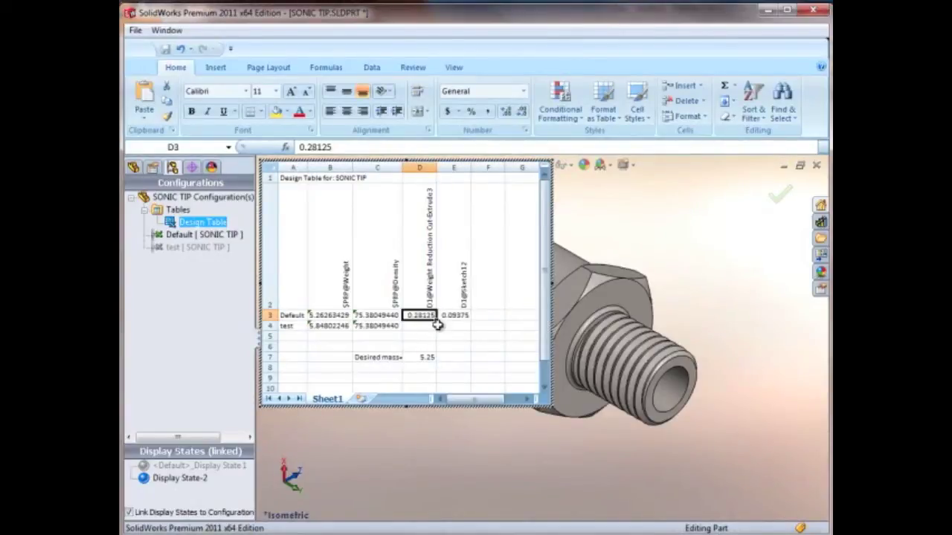
{"action": "left_click_drag", "start_coordinate": [346, 147], "coordinate": [258, 148]}
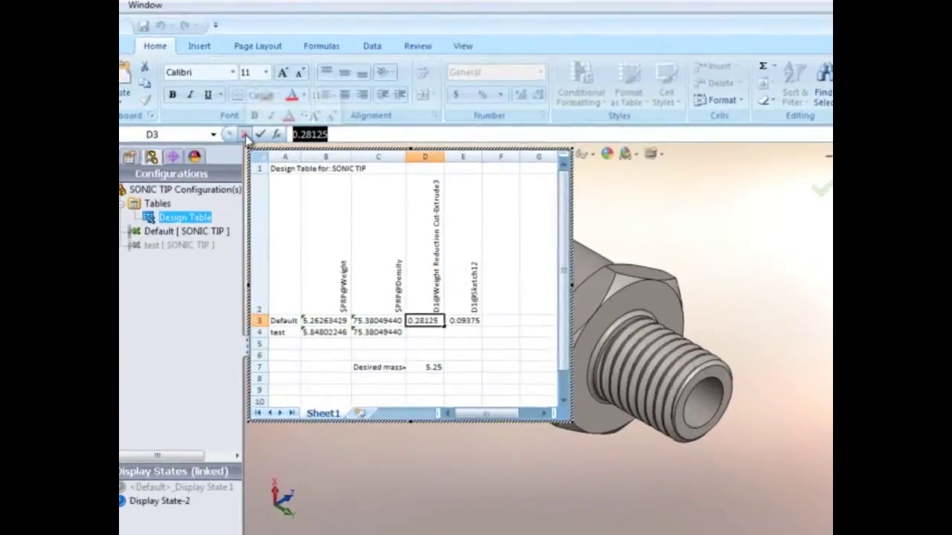
{"action": "type", "text": "="}
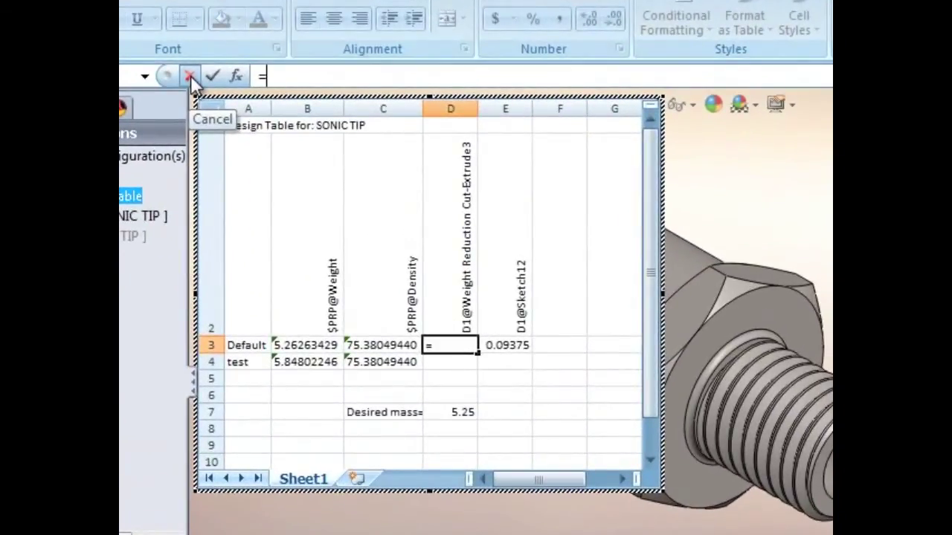
{"action": "left_click", "coordinate": [292, 361]}
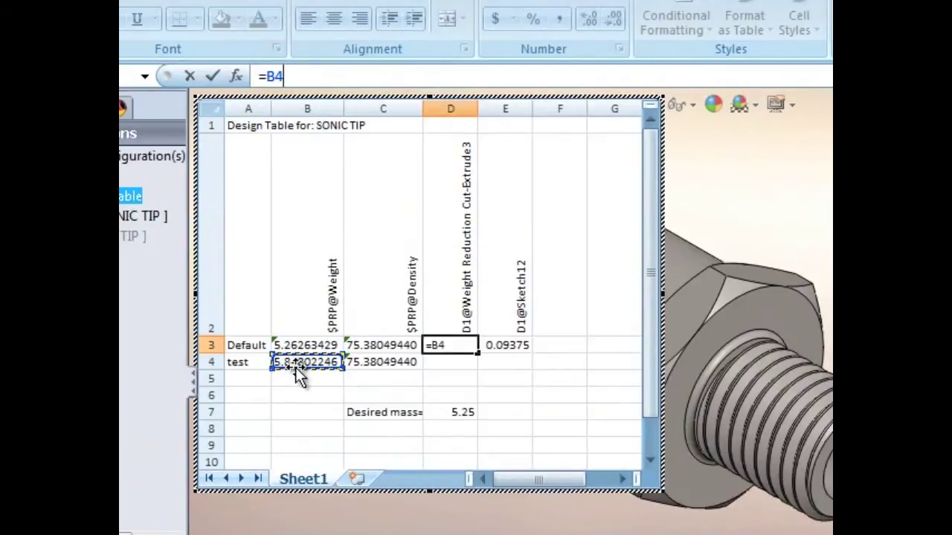
{"action": "type", "text": "-"}
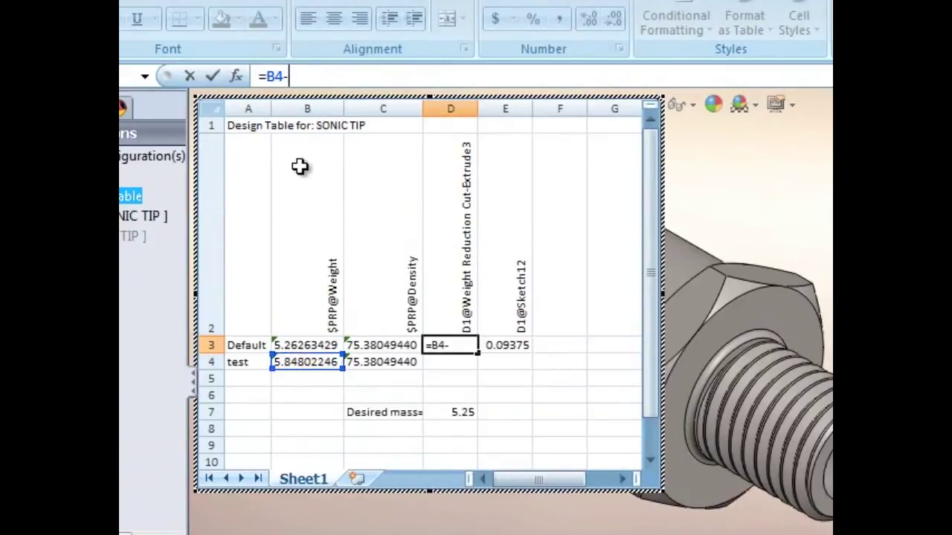
{"action": "left_click", "coordinate": [457, 414]}
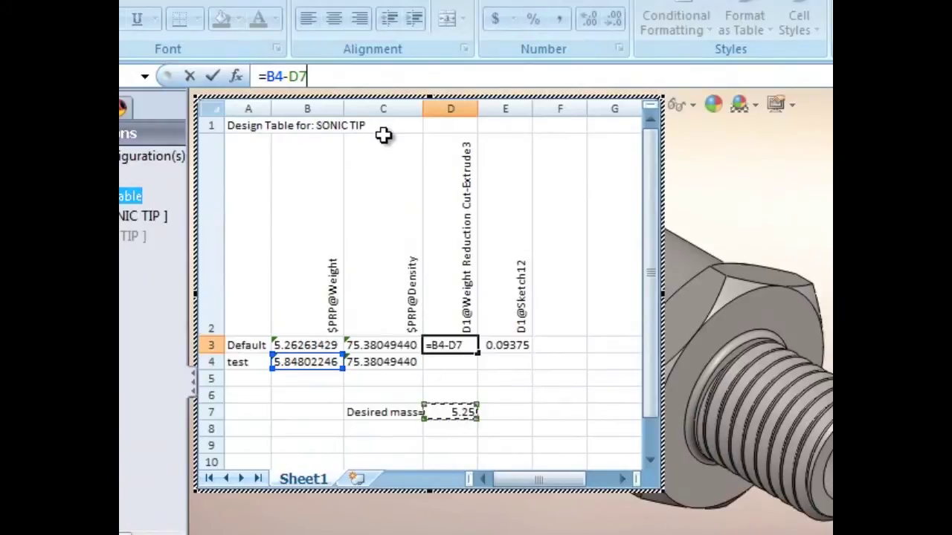
{"action": "type", "text": ")"}
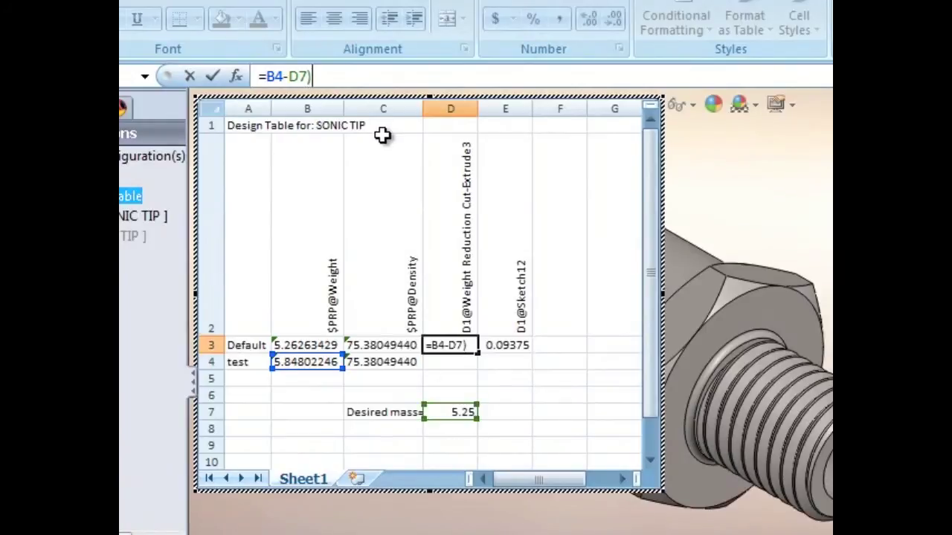
{"action": "left_click", "coordinate": [265, 77]}
{"action": "type", "text": "("}
{"action": "left_click", "coordinate": [352, 78]}
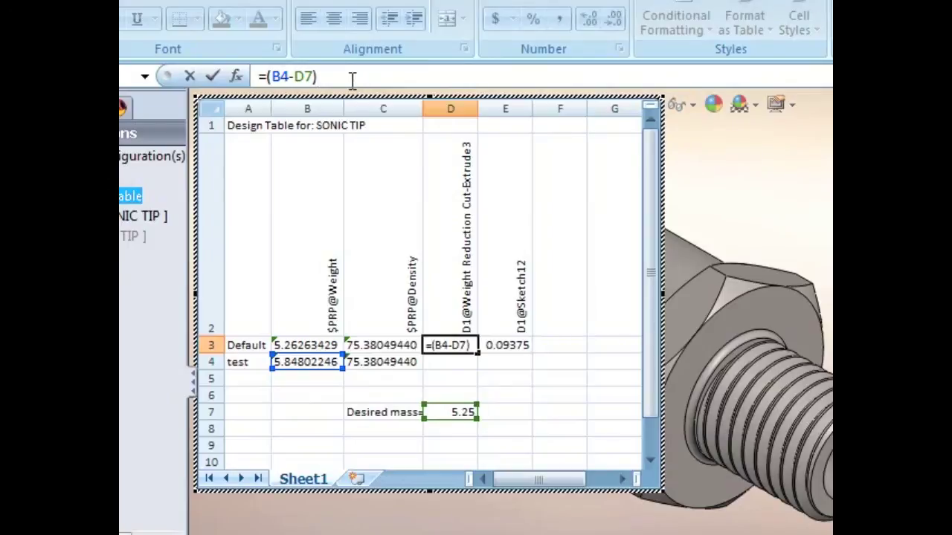
Complete the D3 formula as =(B4-D7)/(PI()*E3^2*C3) and commit it.
{"action": "type", "text": "/(PI"}
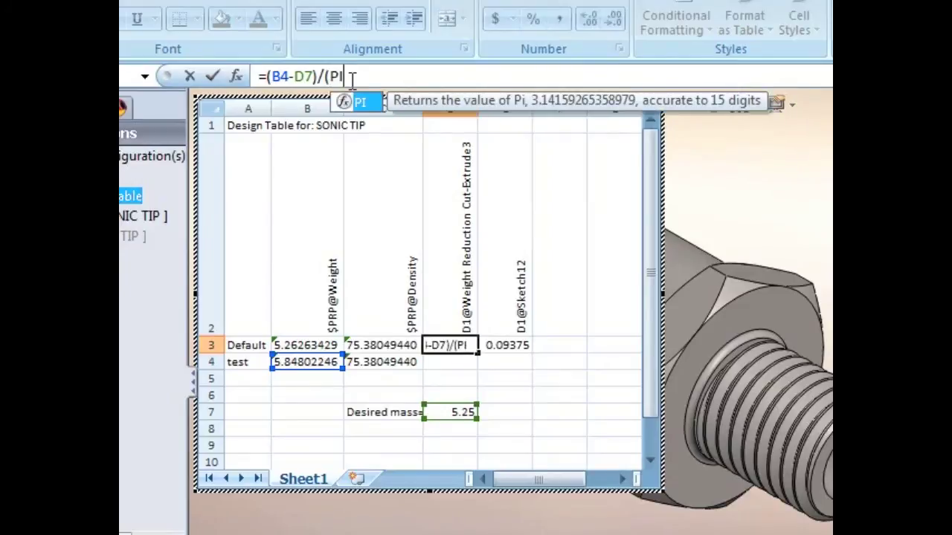
{"action": "double_click", "coordinate": [346, 101]}
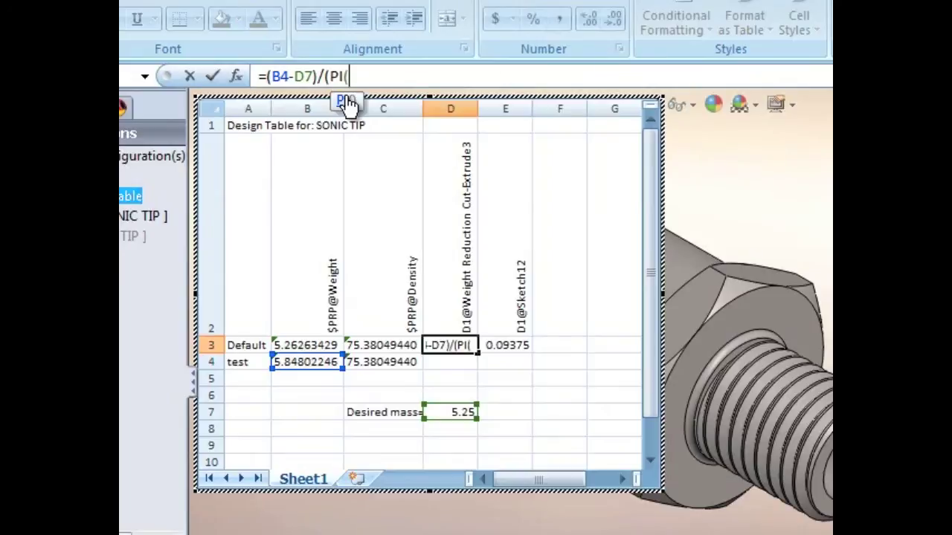
{"action": "left_click", "coordinate": [519, 345]}
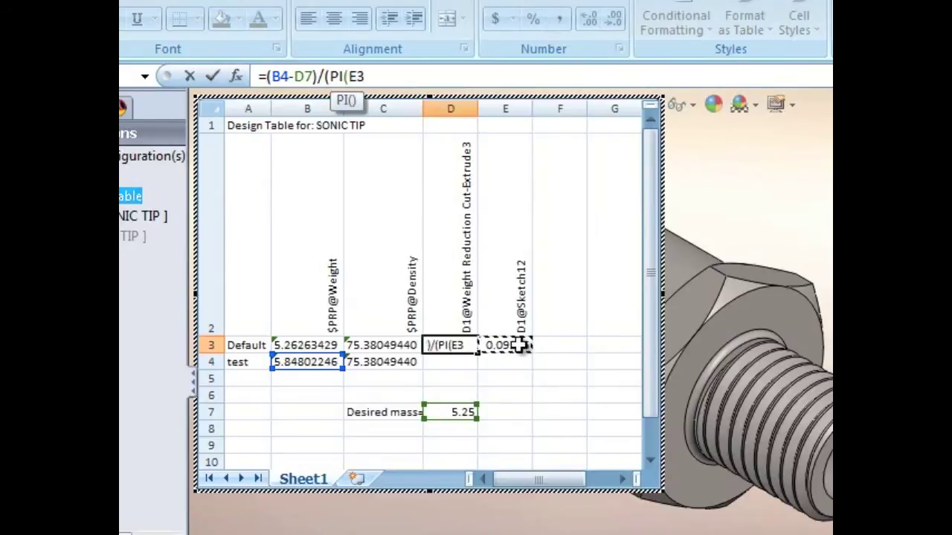
{"action": "type", "text": "^2"}
{"action": "left_click", "coordinate": [349, 76]}
{"action": "type", "text": ")"}
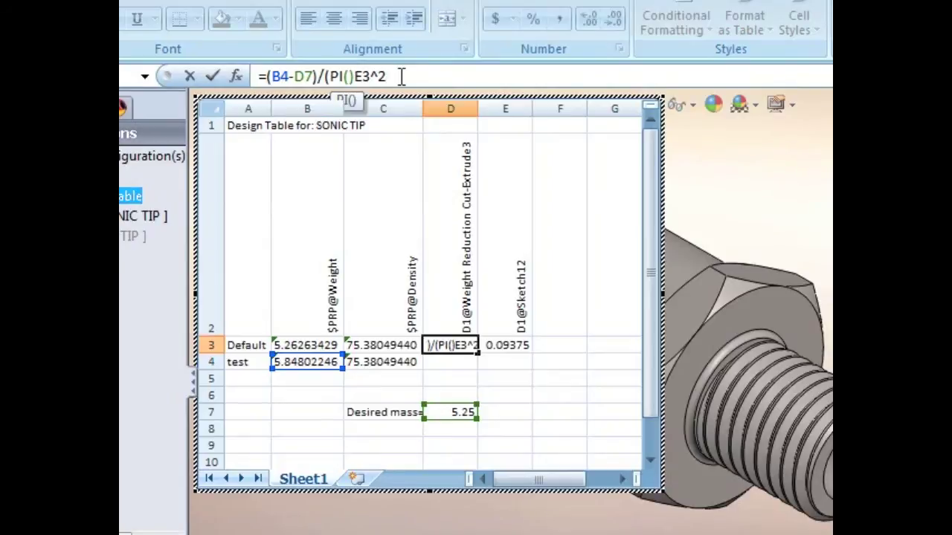
{"action": "left_click", "coordinate": [401, 76]}
{"action": "type", "text": "8"}
{"action": "key", "text": "BackSpace"}
{"action": "type", "text": "*"}
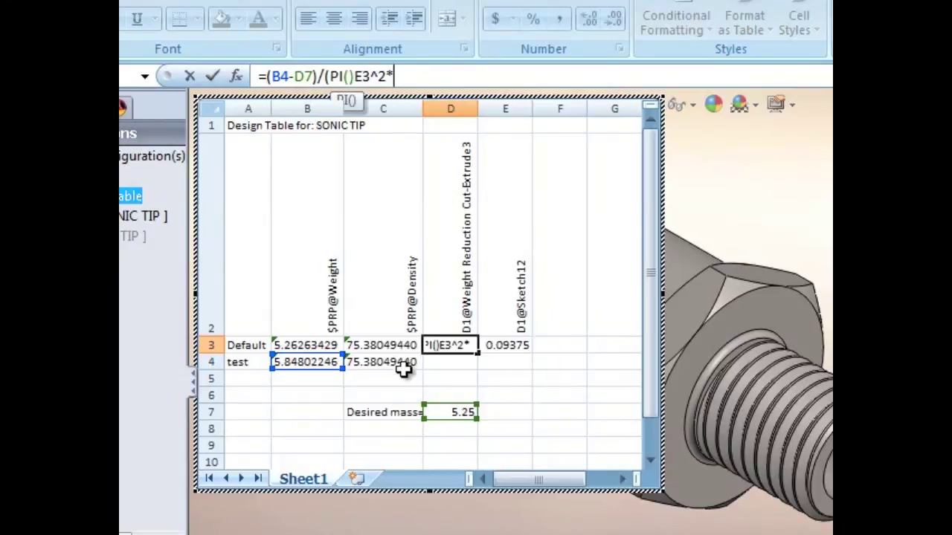
{"action": "left_click", "coordinate": [382, 347]}
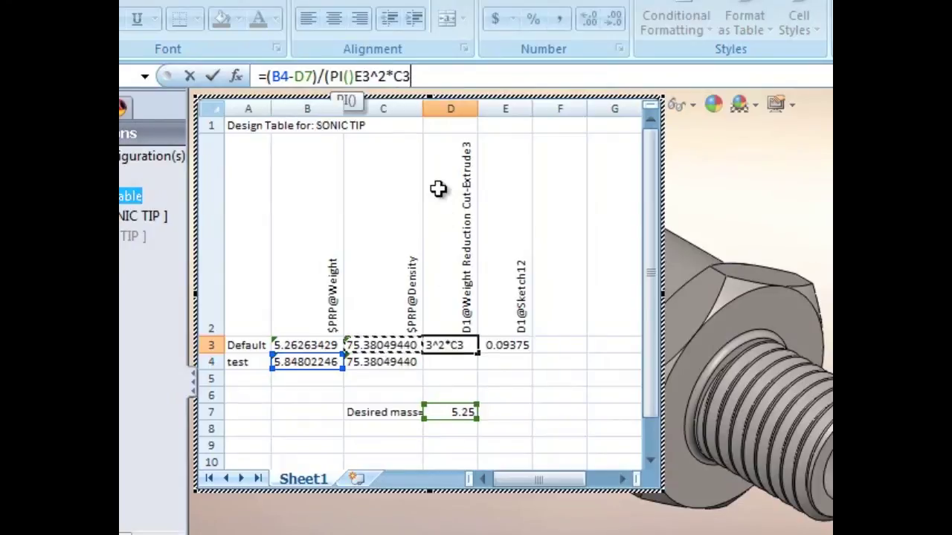
{"action": "type", "text": ")"}
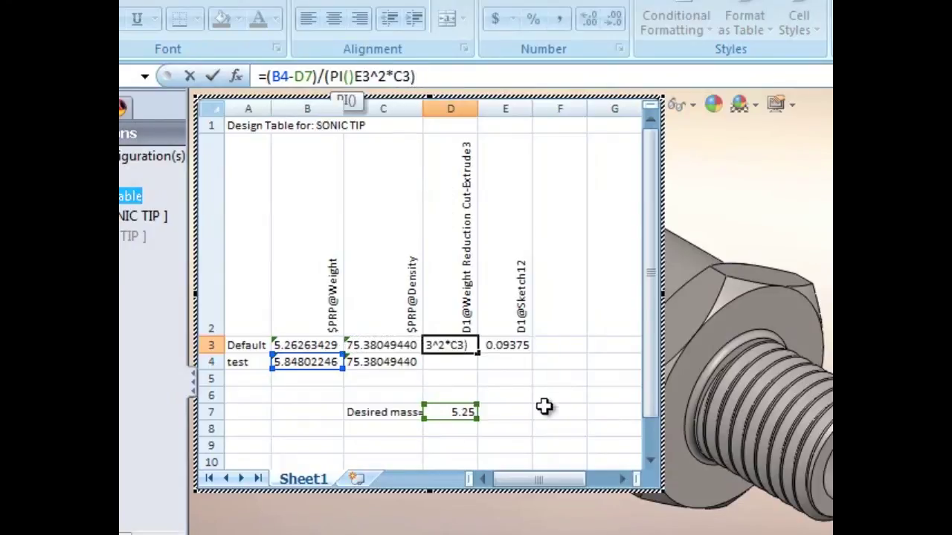
{"action": "left_click", "coordinate": [212, 76]}
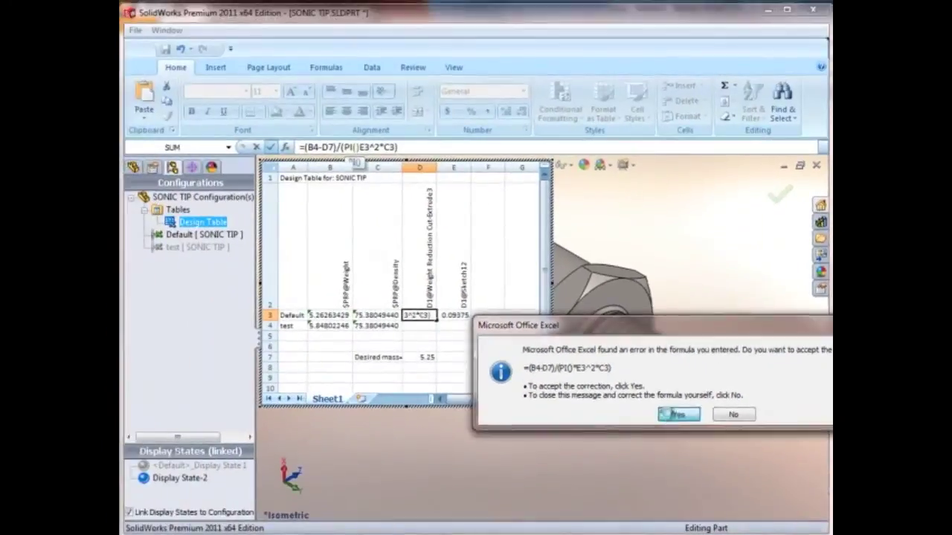
Accept Excel's corrected formula so D3 computes 0.28732, then close the design table.
{"action": "left_click", "coordinate": [577, 344]}
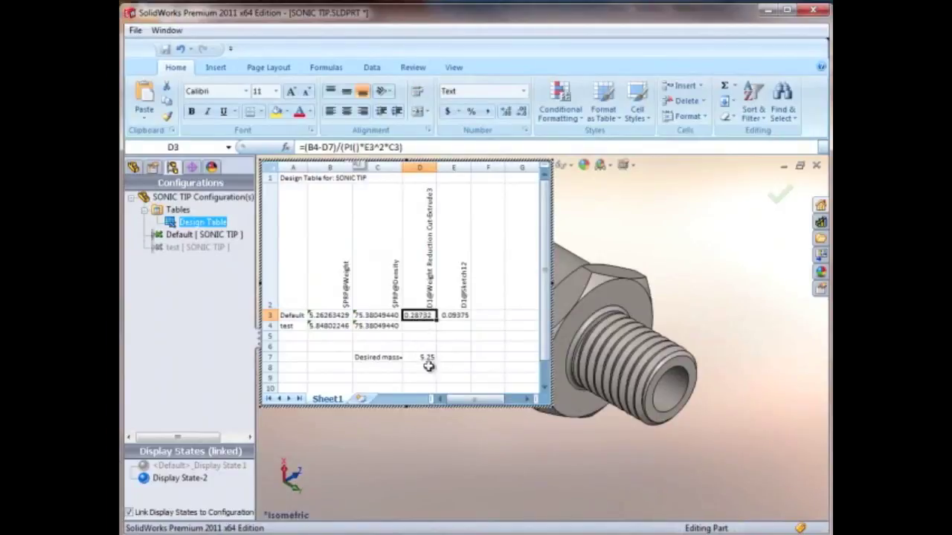
{"action": "left_click", "coordinate": [422, 429]}
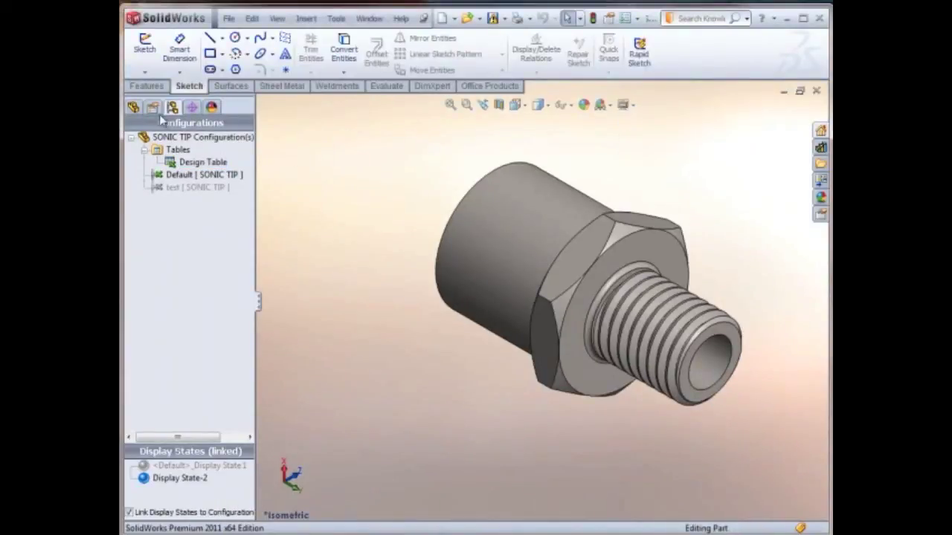
Show the part's mass properties, confirming the Default configuration weighs 5.25 grams.
{"action": "left_click", "coordinate": [133, 107]}
{"action": "left_click", "coordinate": [336, 18]}
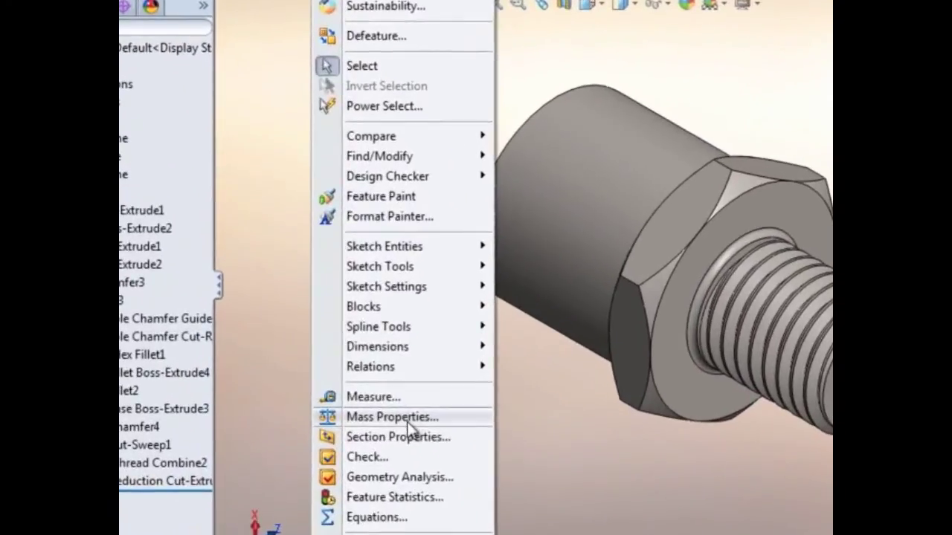
{"action": "left_click", "coordinate": [408, 419]}
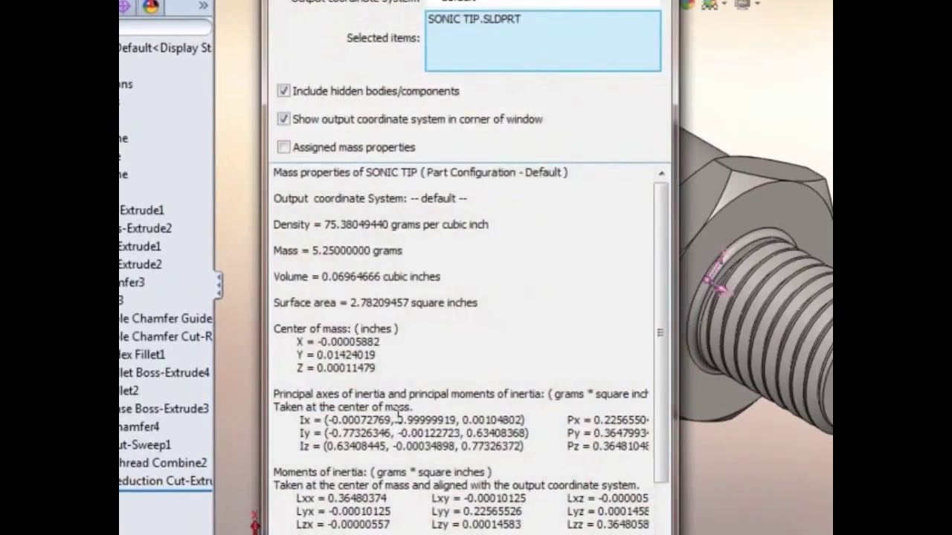